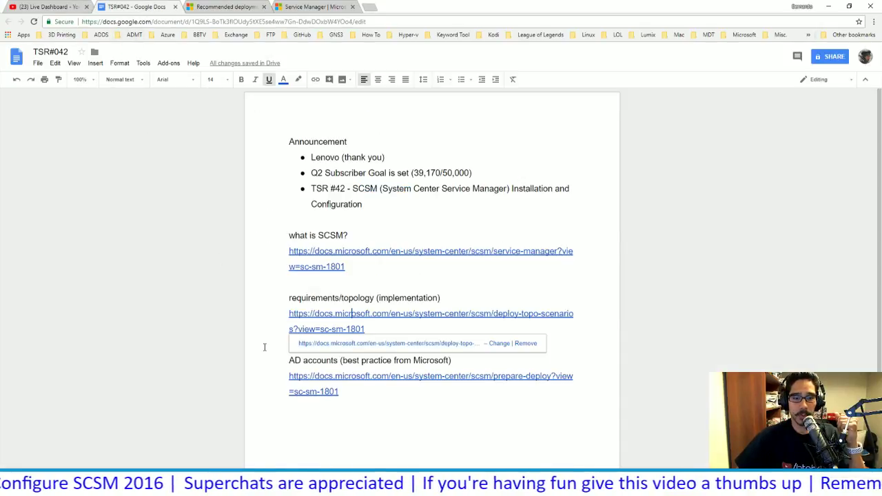
- Open the AD accounts best-practice link, review the accounts required to install Service Manager, and return to the TSR#042 document
{"action": "left_click", "coordinate": [363, 381]}
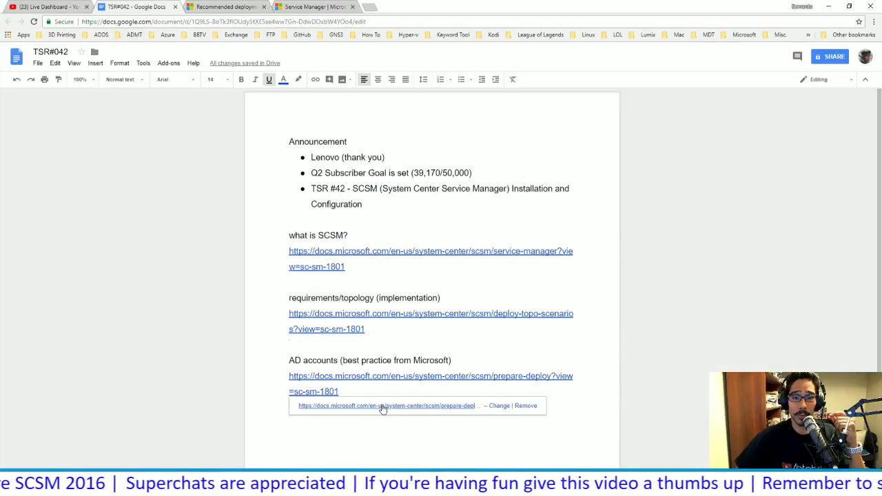
{"action": "left_click", "coordinate": [384, 408]}
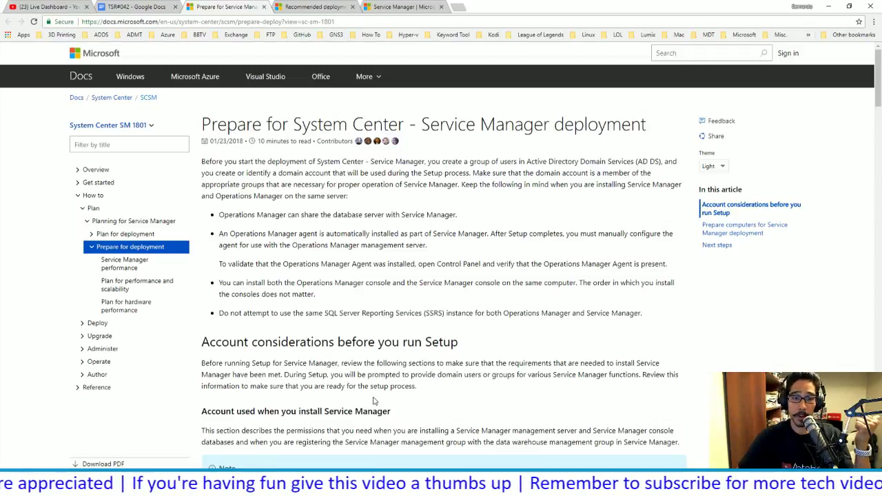
{"action": "scroll", "coordinate": [374, 401], "scroll_direction": "down", "scroll_amount": 7}
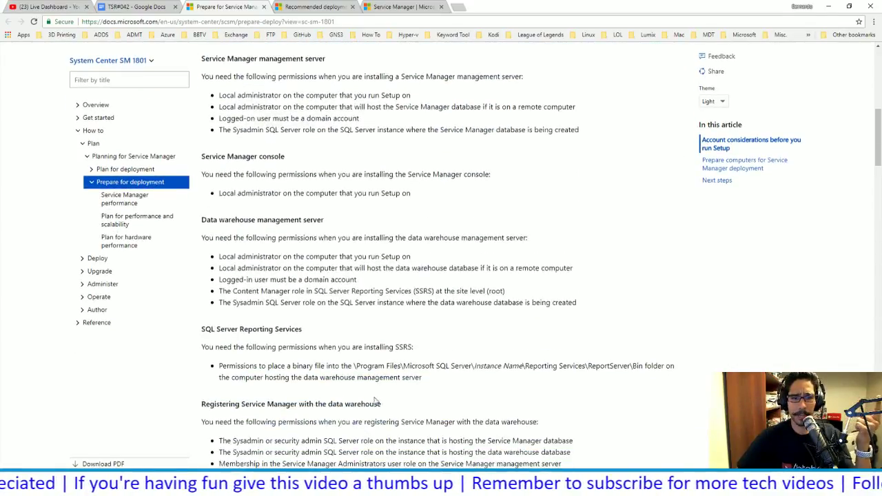
{"action": "scroll", "coordinate": [375, 400], "scroll_direction": "down", "scroll_amount": 3}
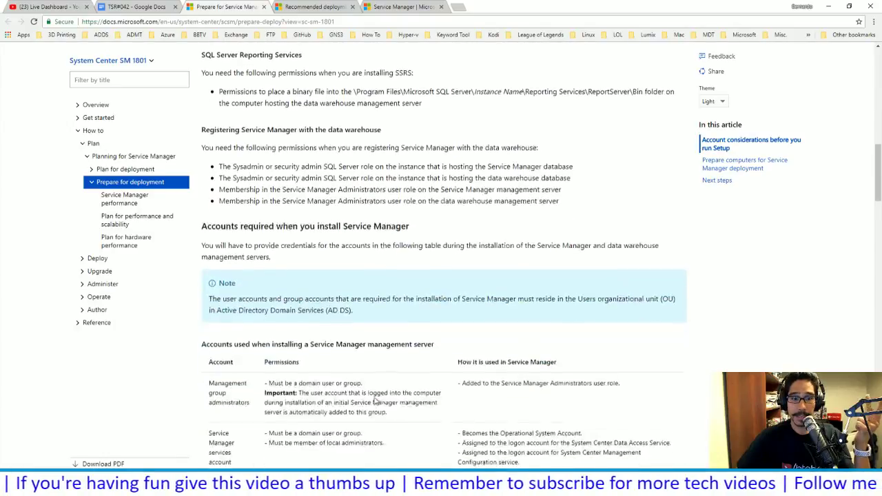
{"action": "scroll", "coordinate": [282, 237], "scroll_direction": "down", "scroll_amount": 2}
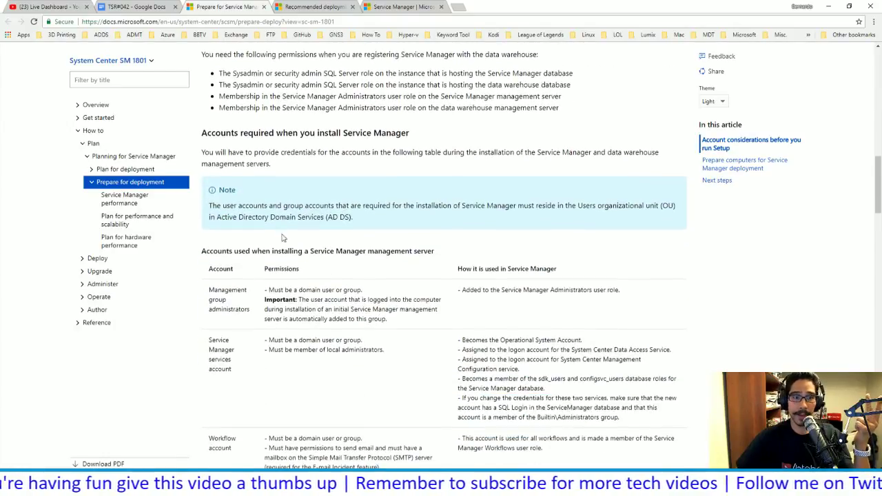
{"action": "scroll", "coordinate": [352, 103], "scroll_direction": "down", "scroll_amount": 2}
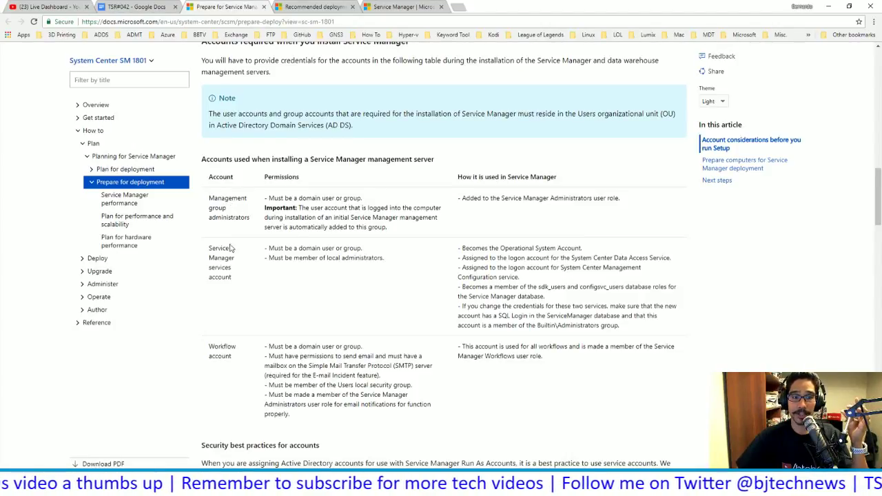
{"action": "scroll", "coordinate": [228, 285], "scroll_direction": "down", "scroll_amount": 2}
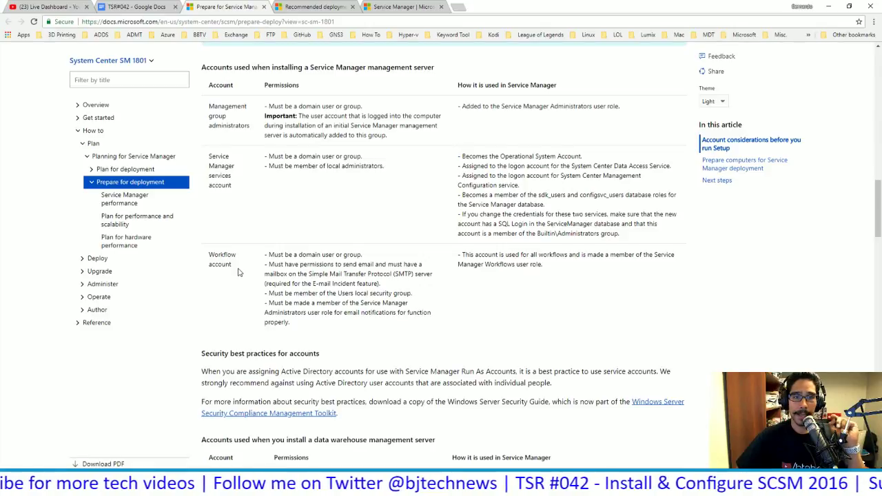
{"action": "left_click", "coordinate": [148, 7]}
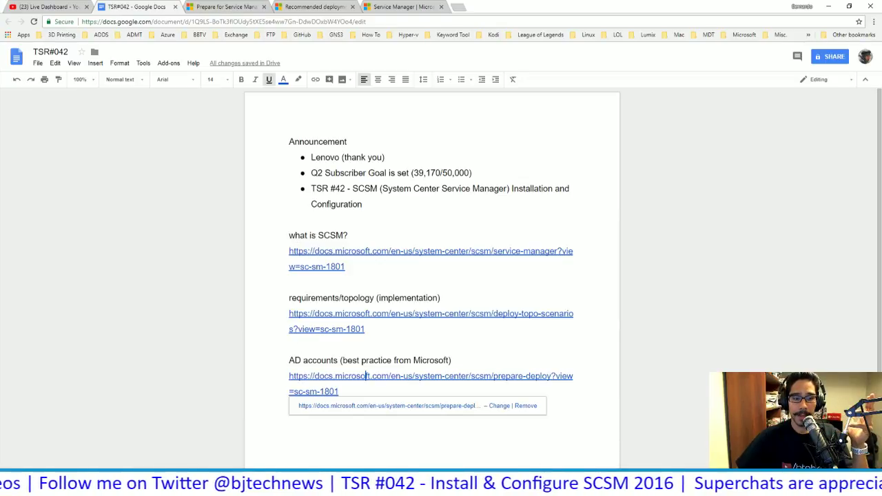
- Switch to the bj-vCenter console, display it full screen, and reposition the vSCSM remote console window
{"action": "key", "text": "alt+Tab"}
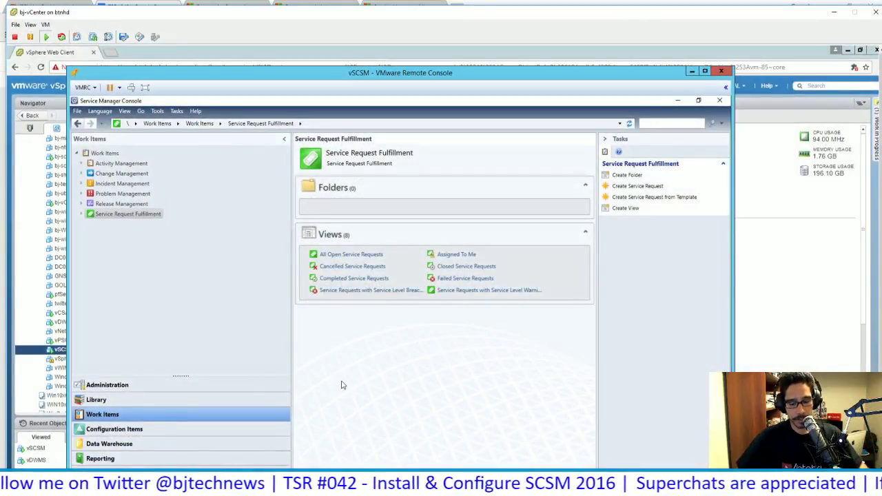
{"action": "key", "text": "ctrl+alt+Return"}
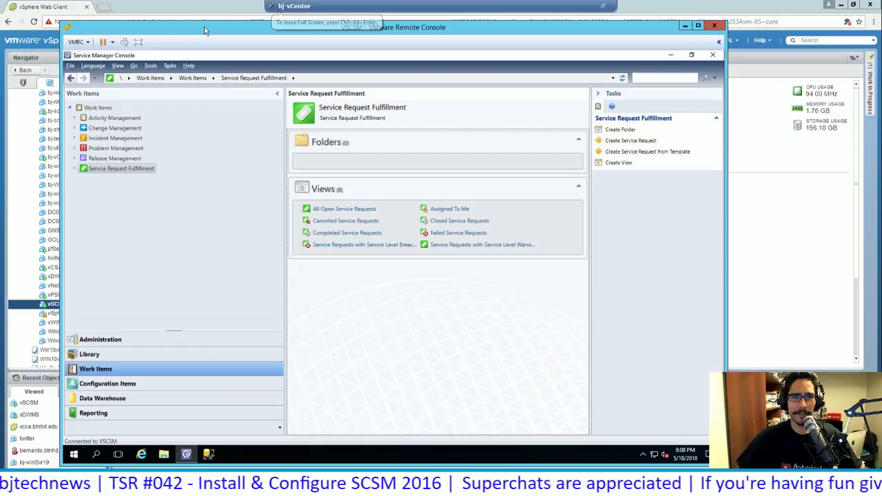
{"action": "left_click_drag", "start_coordinate": [365, 55], "coordinate": [394, 70]}
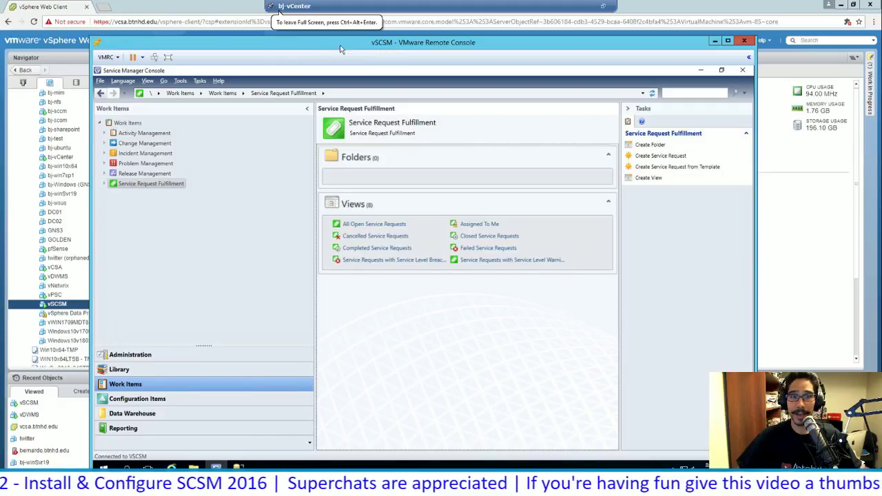
{"action": "left_click_drag", "start_coordinate": [328, 42], "coordinate": [328, 34]}
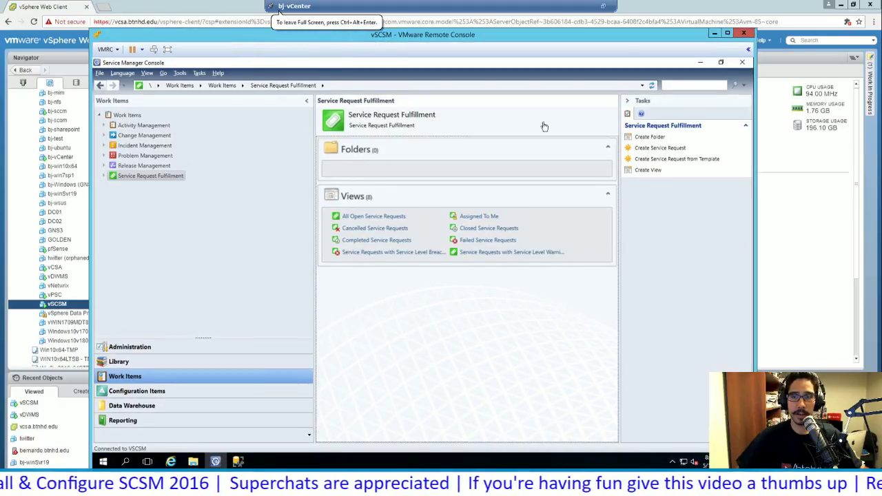
- Minimize Service Manager Console on vSCSM and check the server's Windows version with winver
{"action": "left_click", "coordinate": [702, 62]}
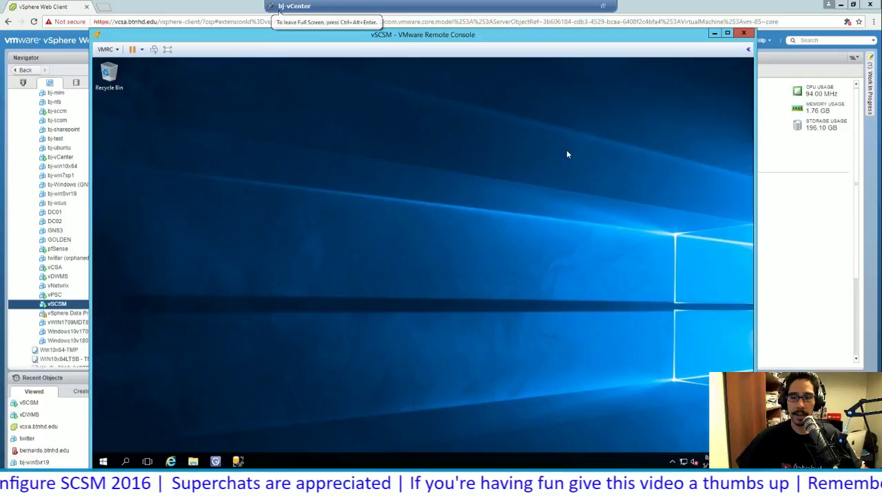
{"action": "right_click", "coordinate": [104, 461]}
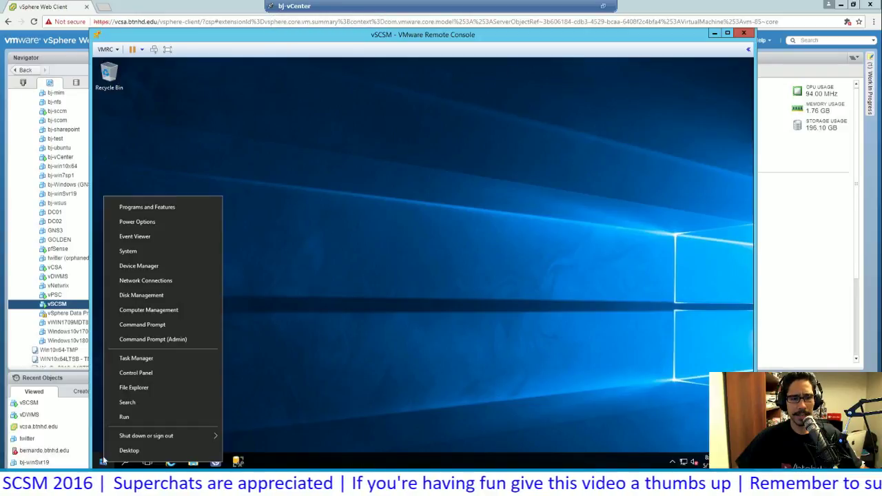
{"action": "left_click", "coordinate": [124, 419]}
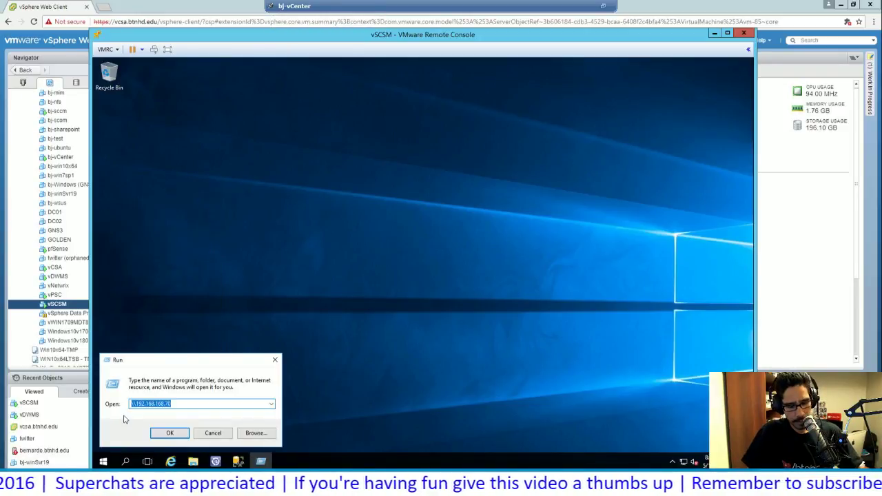
{"action": "type", "text": "winver"}
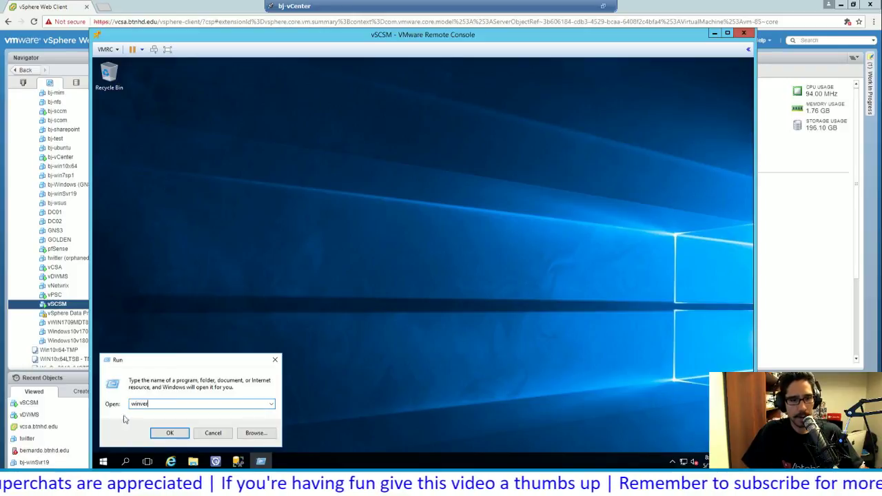
{"action": "key", "text": "Return"}
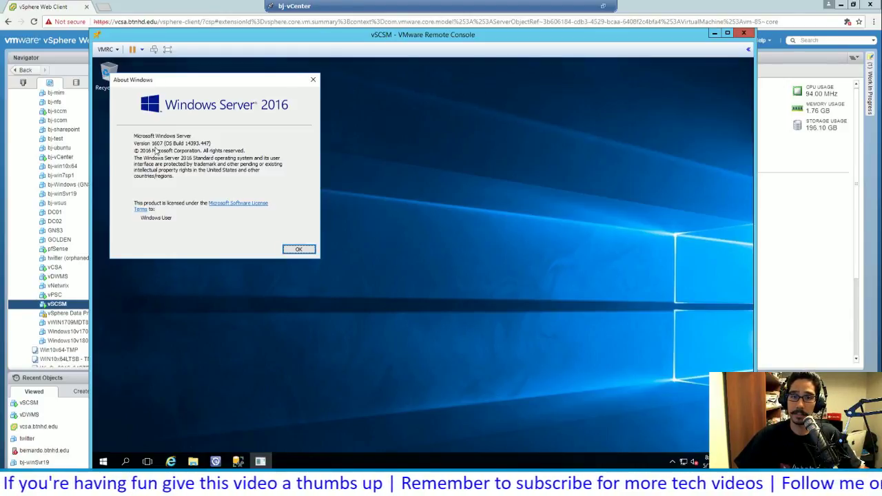
{"action": "left_click", "coordinate": [296, 251]}
- Select the vDWMS virtual machine in the vSphere inventory and open its remote console
{"action": "left_click", "coordinate": [63, 278]}
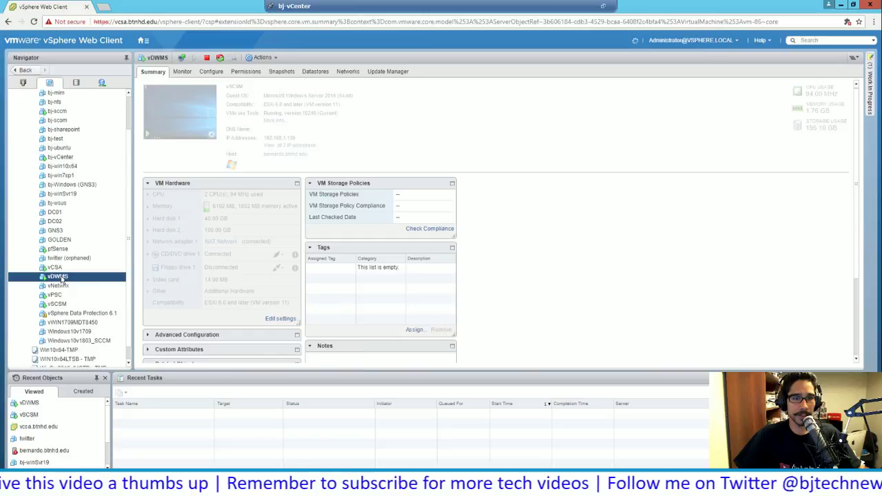
{"action": "left_click", "coordinate": [211, 136]}
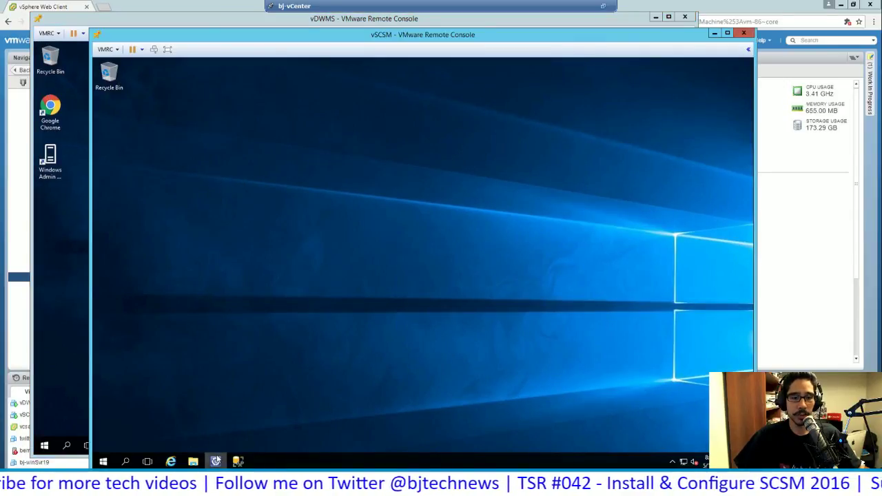
- Restore Service Manager Console on vSCSM and view its Data Warehouse, Work Items and Administration workspaces
{"action": "left_click", "coordinate": [216, 461]}
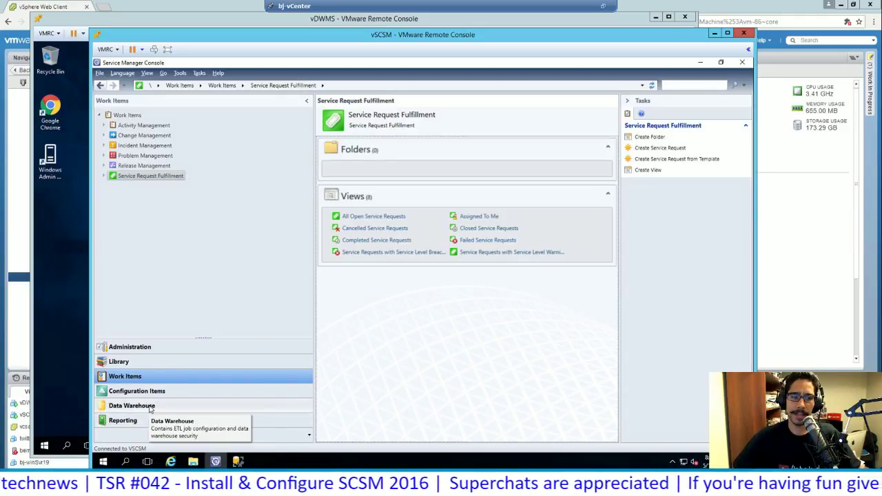
{"action": "left_click", "coordinate": [149, 406]}
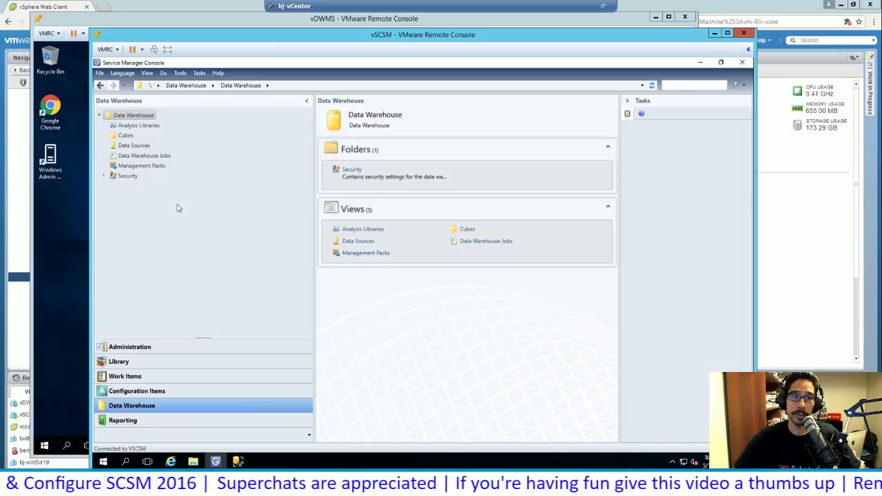
{"action": "left_click", "coordinate": [141, 85]}
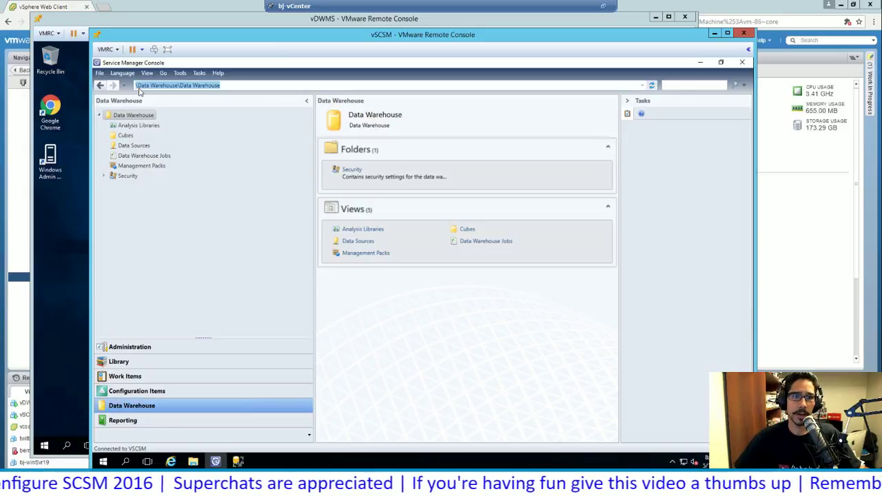
{"action": "left_click", "coordinate": [100, 85]}
{"action": "left_click", "coordinate": [100, 85]}
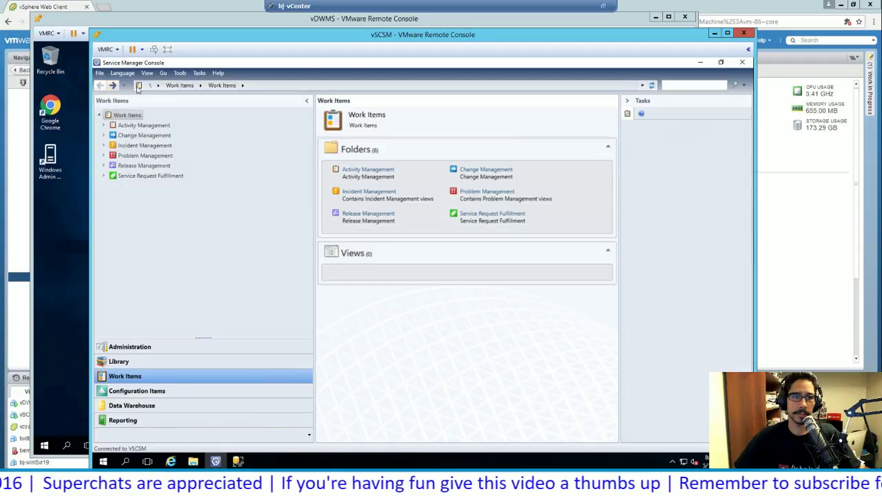
{"action": "left_click", "coordinate": [130, 348]}
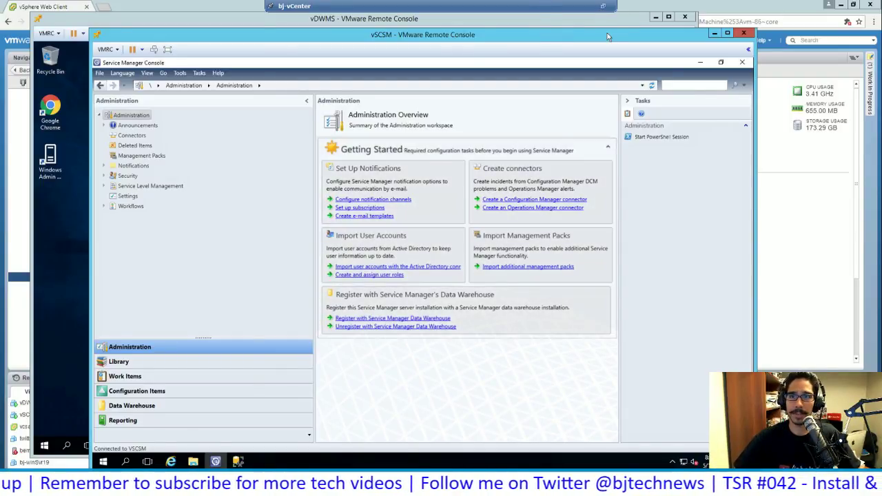
- Take bj-vCenter out of full screen, minimize it, and switch to the TSR #042 presentation, restarting its slide show
{"action": "left_click", "coordinate": [602, 5]}
{"action": "left_click", "coordinate": [834, 12]}
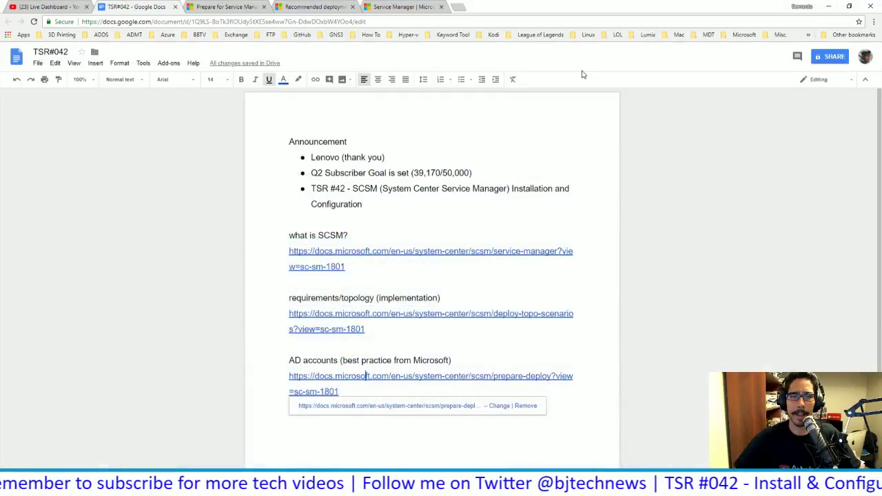
{"action": "key", "text": "alt+Tab"}
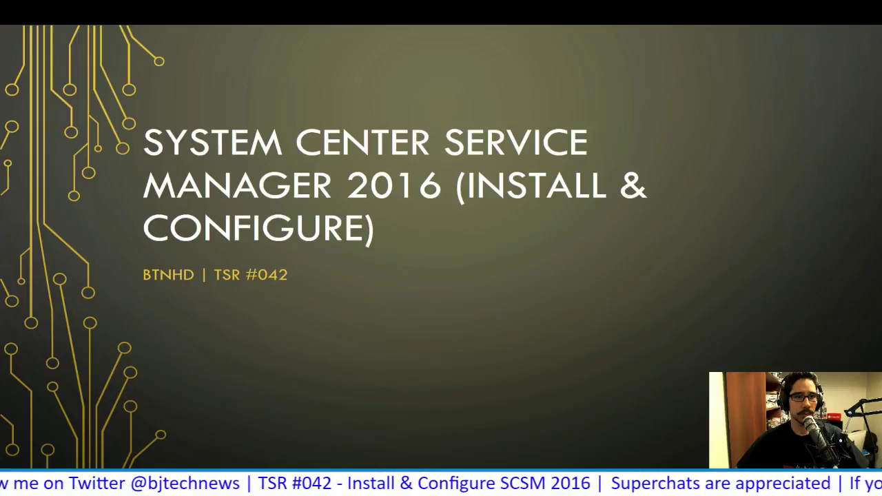
{"action": "key", "text": "Escape"}
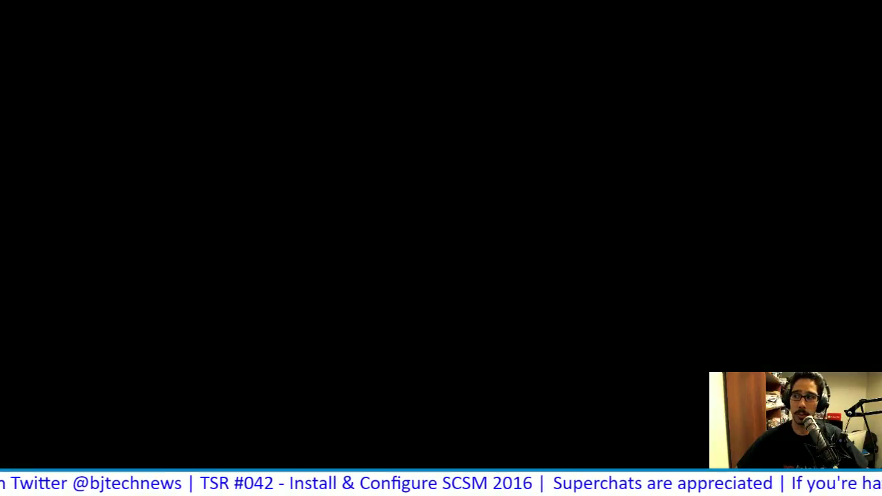
{"action": "key", "text": "F5"}
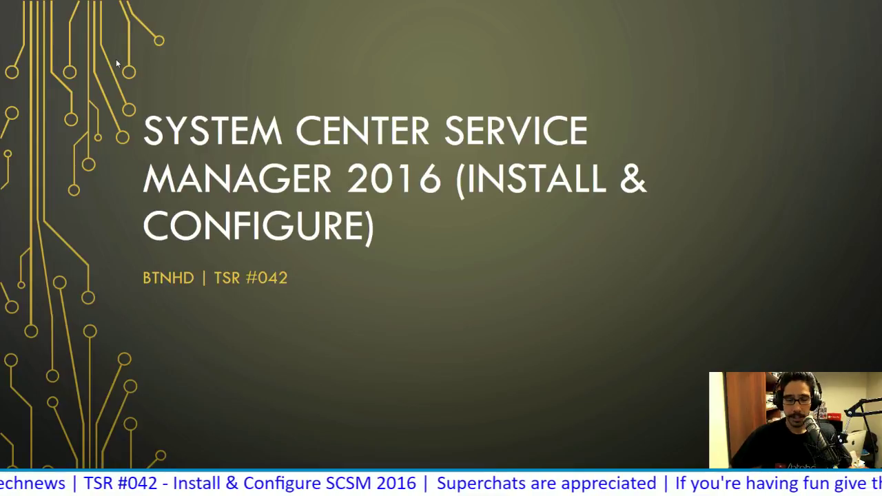
{"action": "key", "text": "Right"}
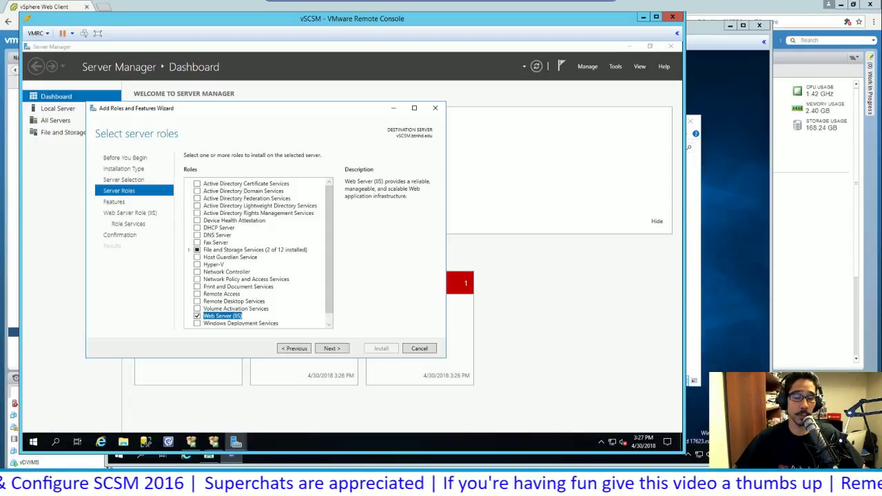
{"action": "key", "text": "Return"}
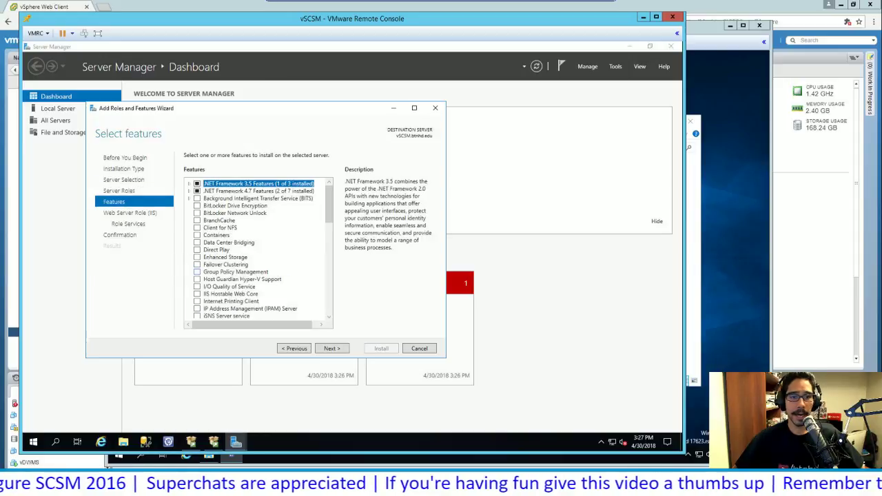
{"action": "key", "text": "alt+p"}
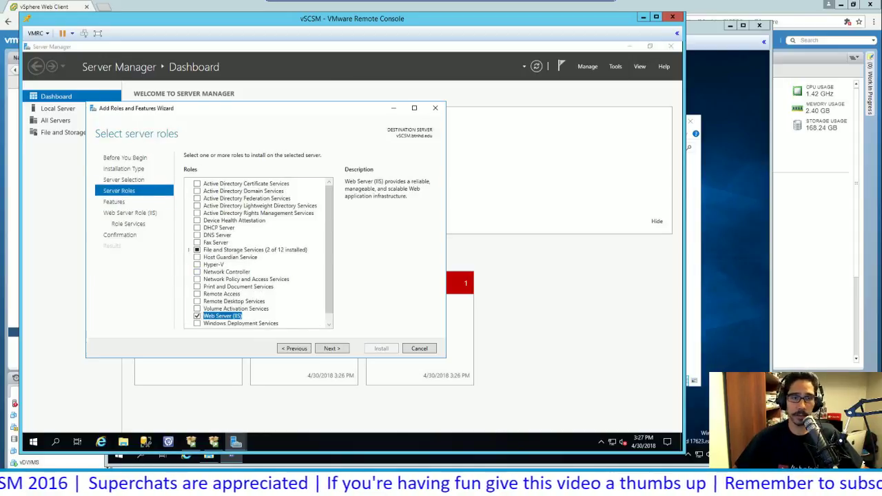
{"action": "key", "text": "Return"}
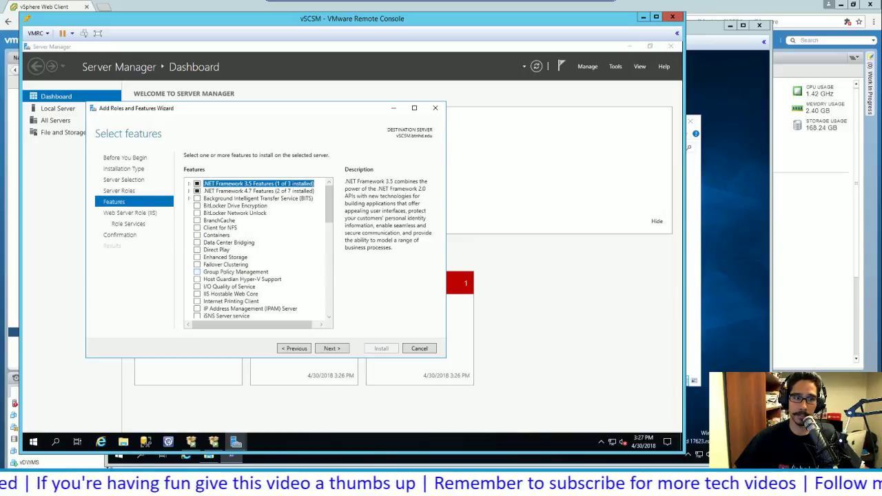
{"action": "key", "text": "Return"}
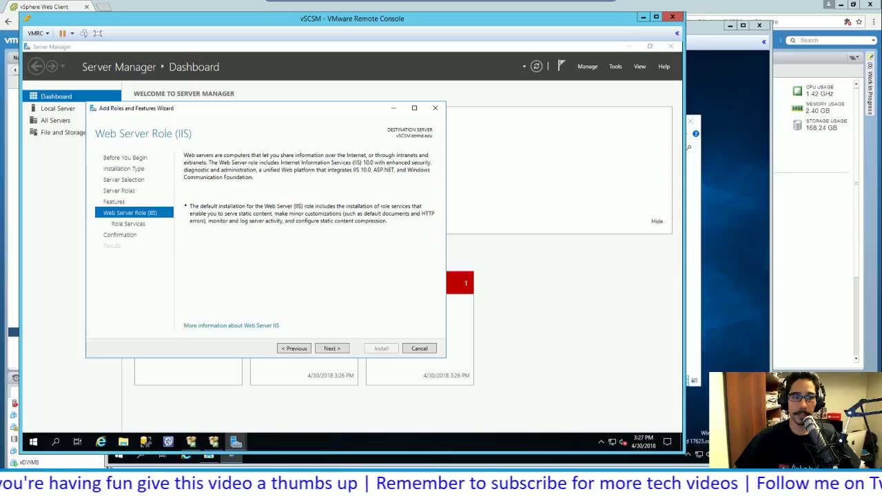
{"action": "key", "text": "Return"}
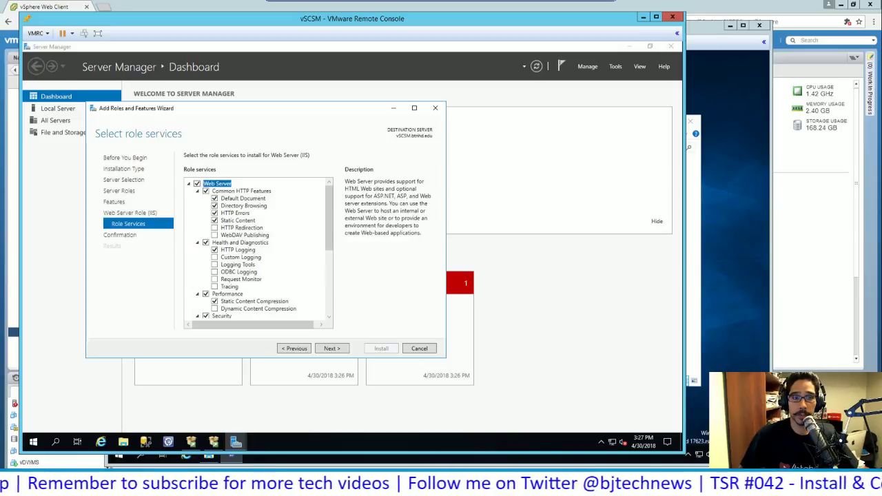
{"action": "key", "text": "Return"}
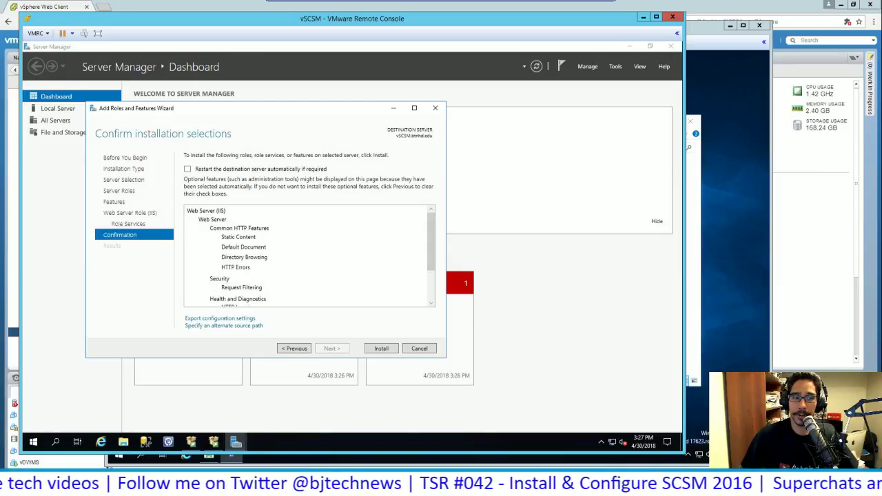
- Start installing the Web Server (IIS) role and its selected role services on vSCSM
{"action": "key", "text": "Return"}
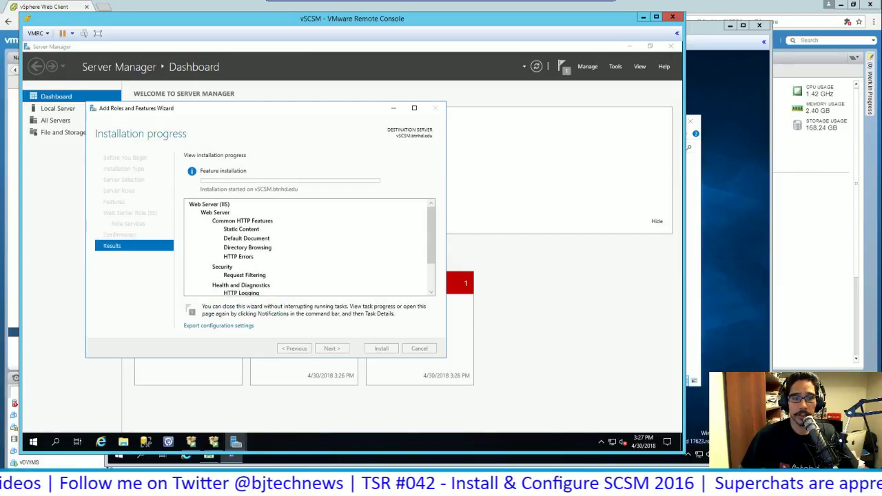
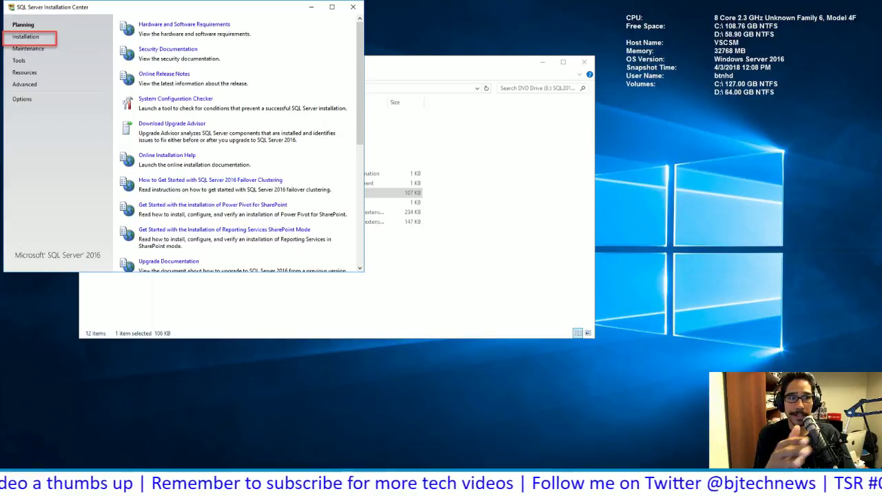
- Advance SQL Server 2016 setup through the product key, license acceptance and Microsoft Update pages, keeping update checks off and the default instance MSSQLSERVER
{"action": "left_click", "coordinate": [25, 37]}
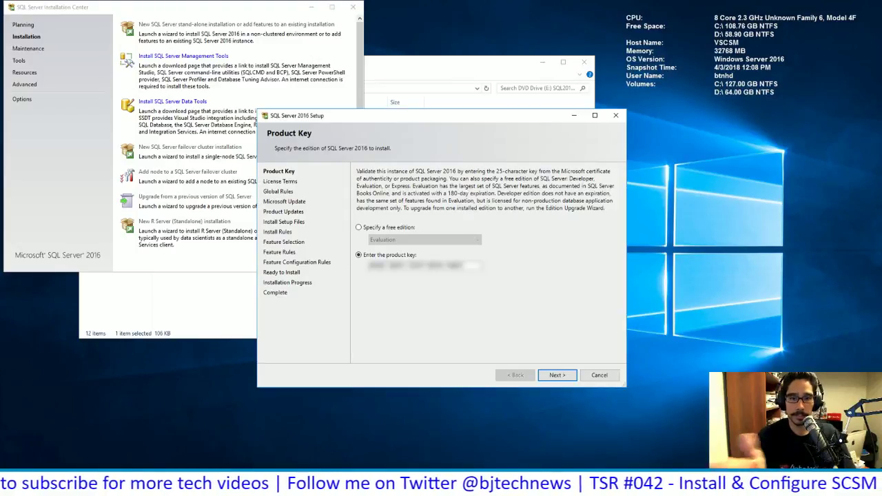
{"action": "key", "text": "Return"}
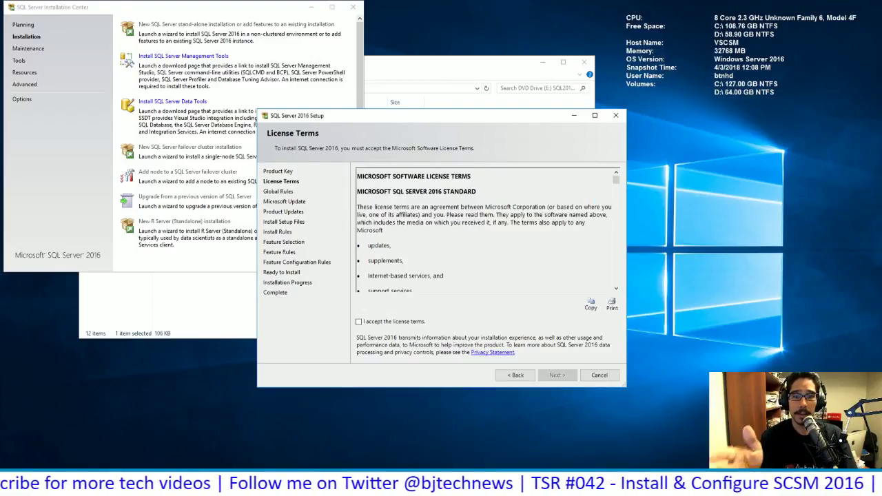
{"action": "key", "text": "alt+a"}
{"action": "key", "text": "Return"}
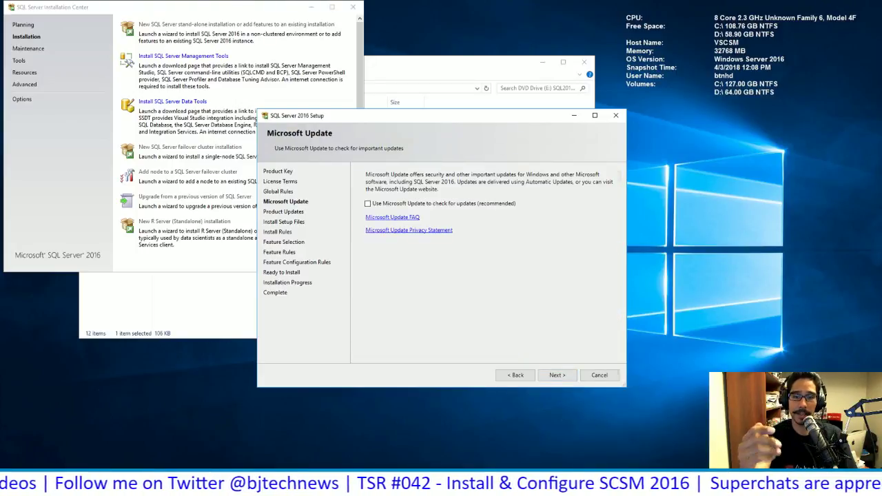
{"action": "key", "text": "Return"}
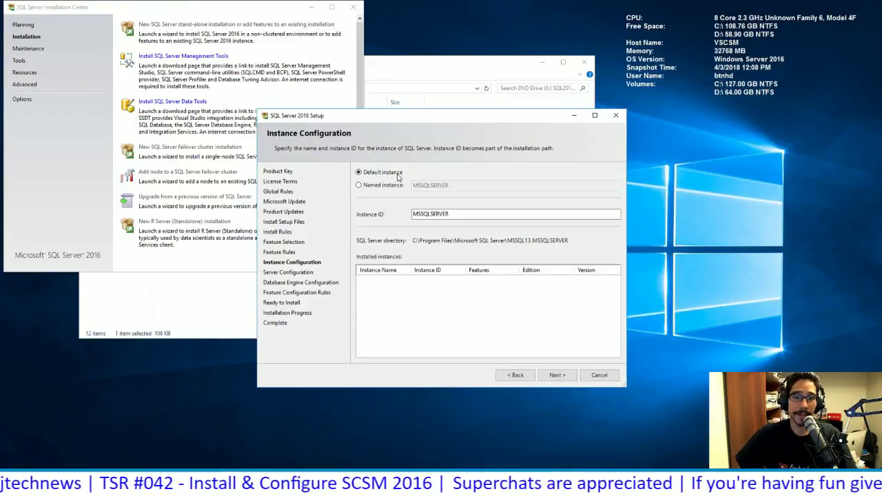
{"action": "key", "text": "Return"}
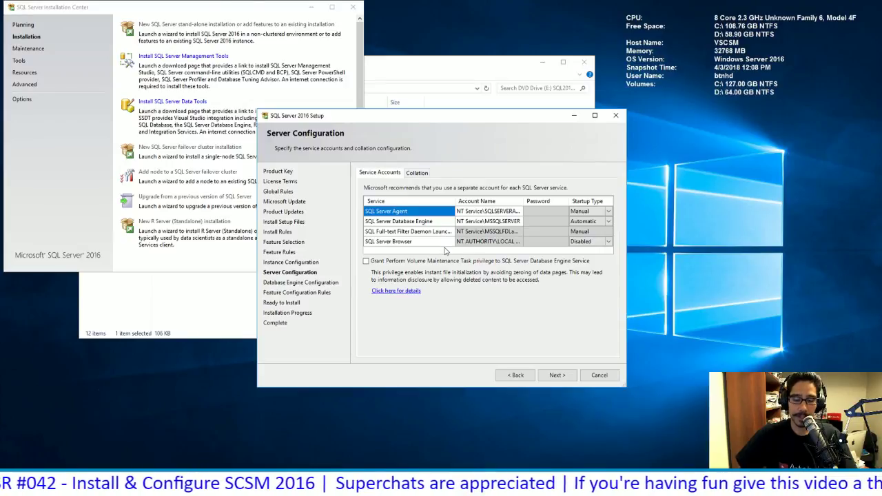
- Go back to Feature Selection to review the chosen SQL Server features and return to Server Configuration
{"action": "key", "text": "alt+b"}
{"action": "key", "text": "alt+b"}
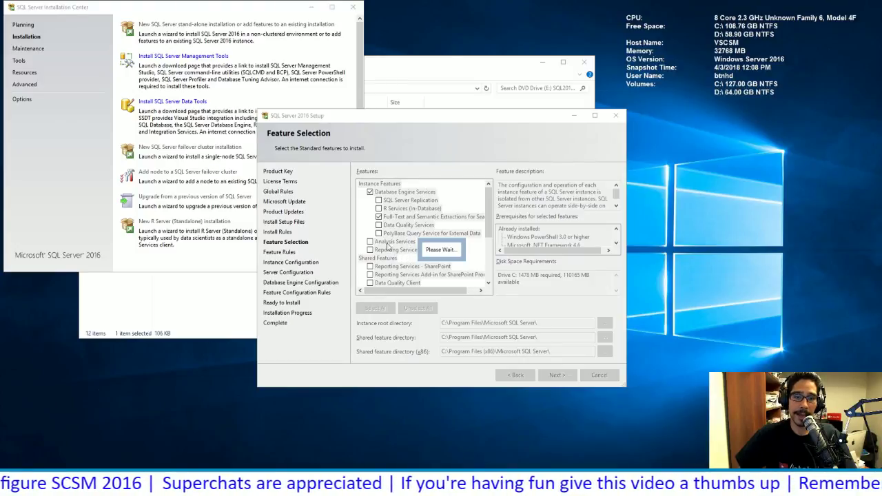
{"action": "key", "text": "alt+n"}
{"action": "key", "text": "alt+n"}
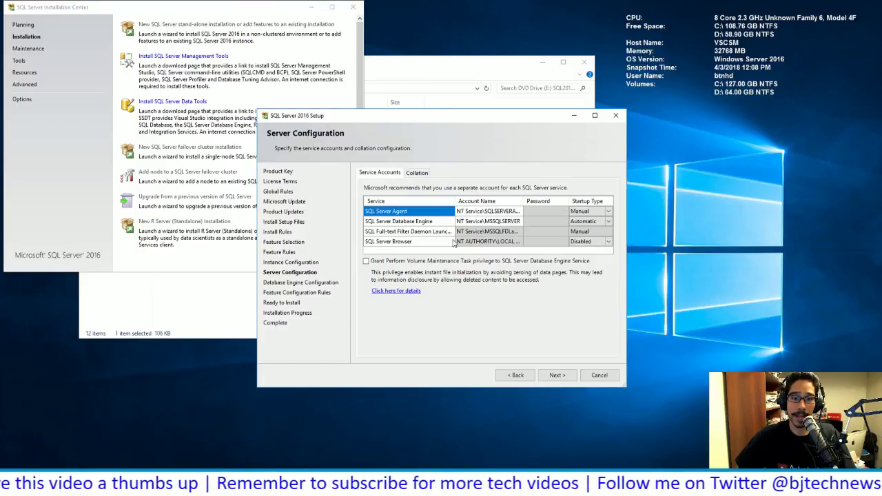
- Keep the default SQL Server service accounts and start the SQL Server 2016 Standard installation
{"action": "key", "text": "alt+n"}
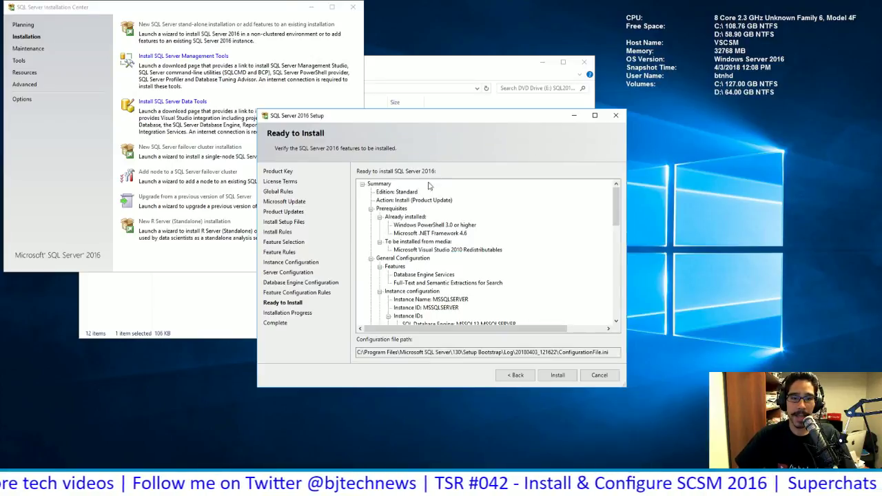
{"action": "key", "text": "Return"}
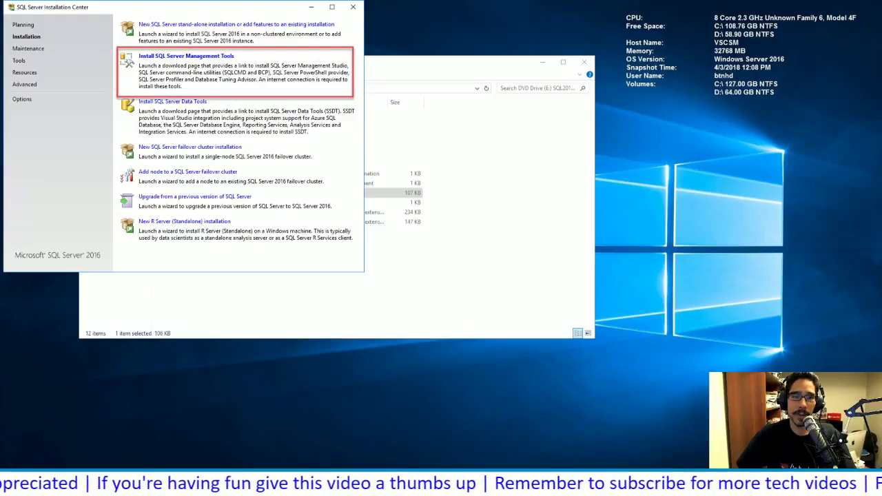
- Download SQL Server Management Studio 17.6 from the SQL Server Management Tools page and install it
{"action": "left_click", "coordinate": [190, 58]}
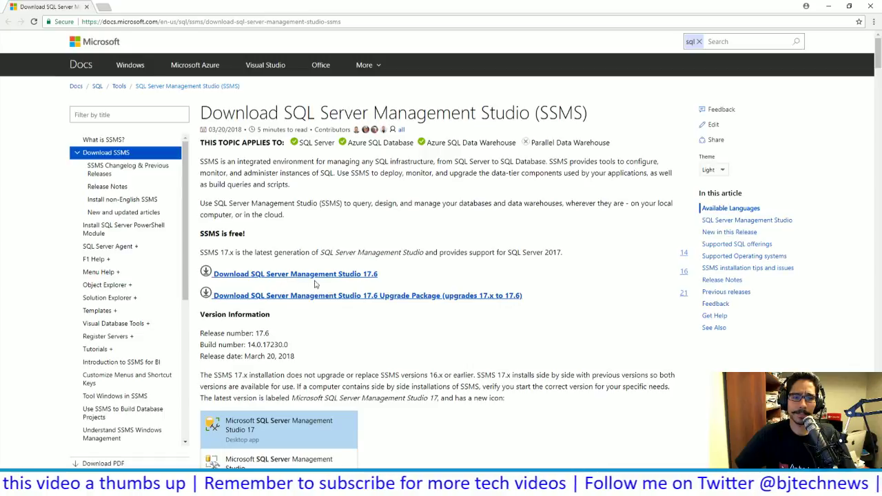
{"action": "left_click", "coordinate": [339, 275]}
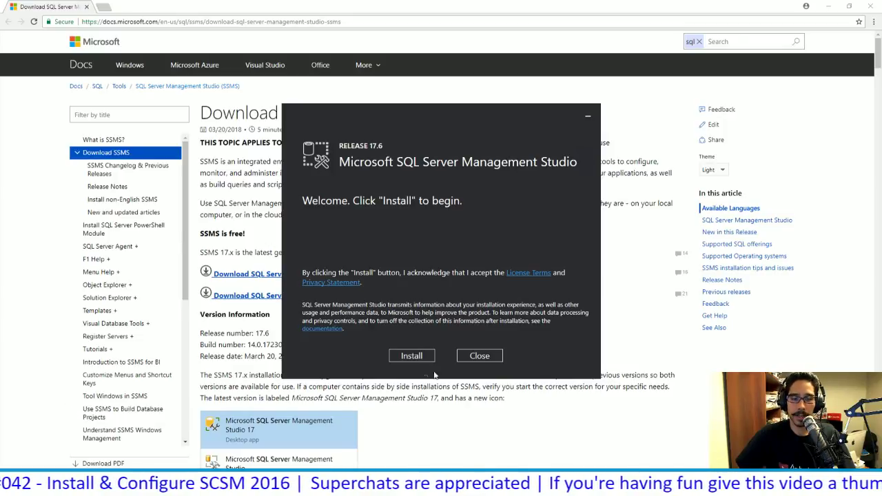
{"action": "left_click", "coordinate": [411, 355]}
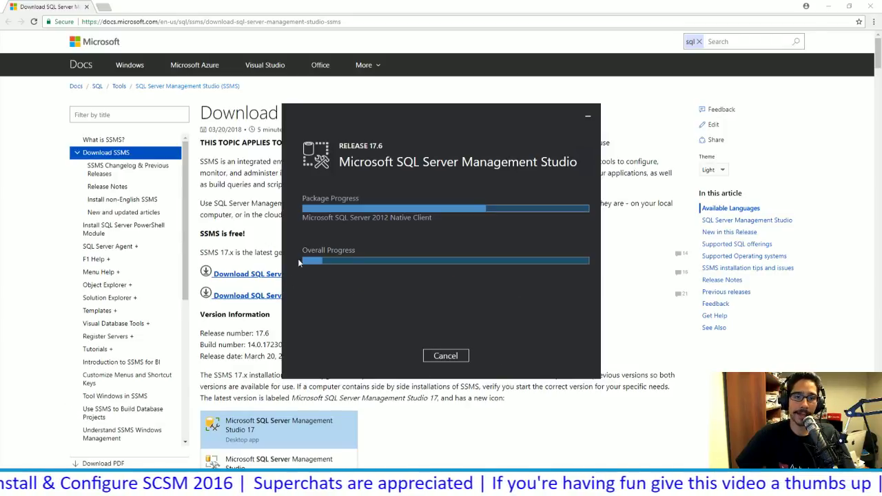
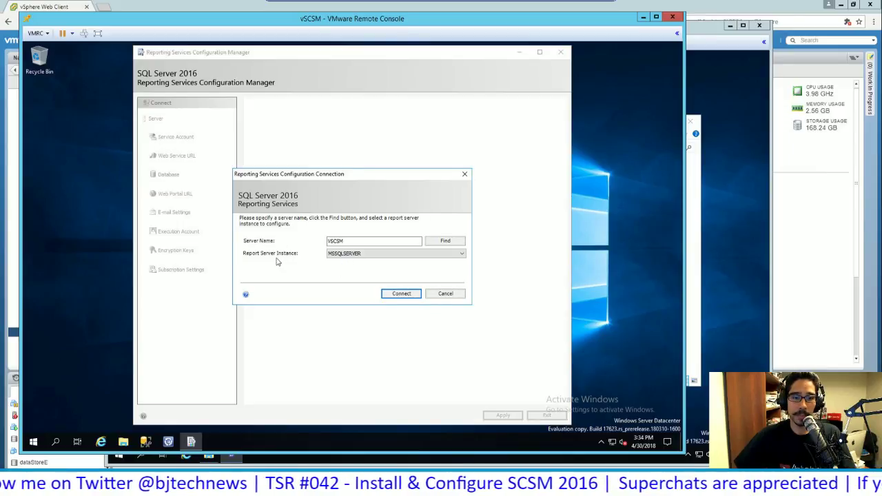
- Connect Reporting Services Configuration Manager to the MSSQLSERVER report server instance on VSCSM
{"action": "left_click", "coordinate": [397, 294]}
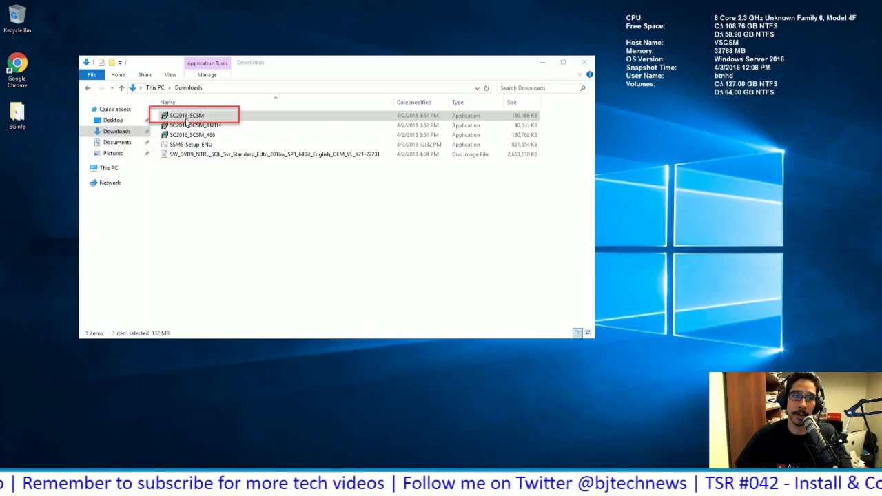
- Run SC2016_SCSM from Downloads, accept the license agreement and extract the setup files to C:\SC 2016 SCSM
{"action": "double_click", "coordinate": [186, 116]}
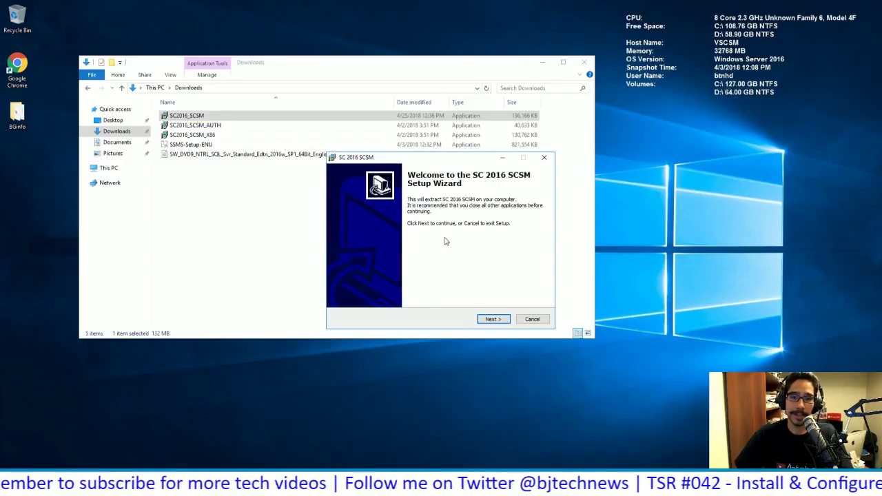
{"action": "left_click", "coordinate": [492, 318]}
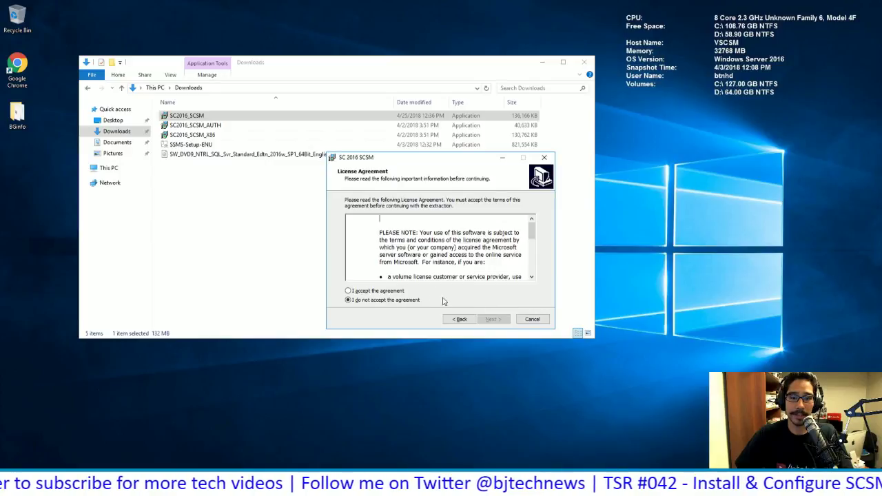
{"action": "left_click", "coordinate": [392, 293]}
{"action": "key", "text": "Return"}
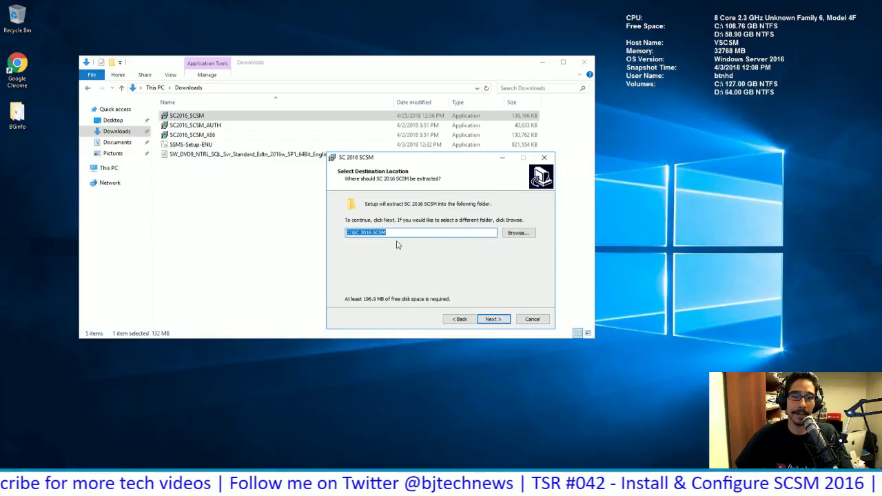
{"action": "key", "text": "Return"}
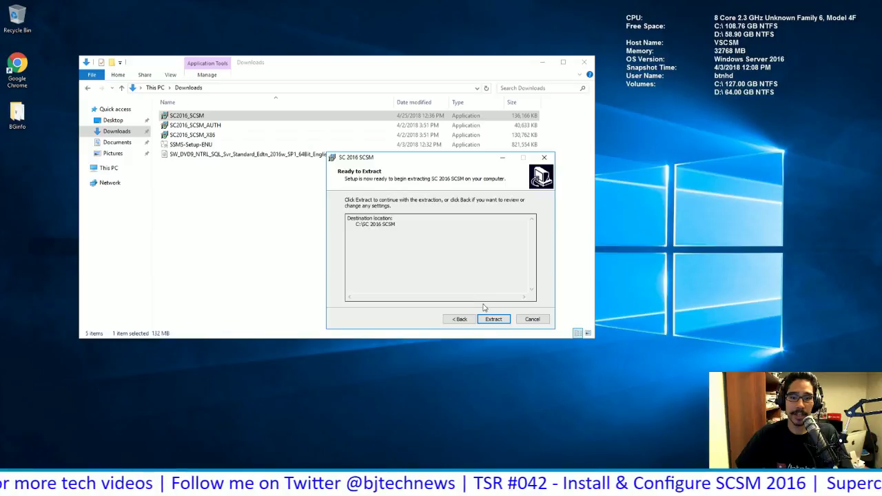
{"action": "key", "text": "Return"}
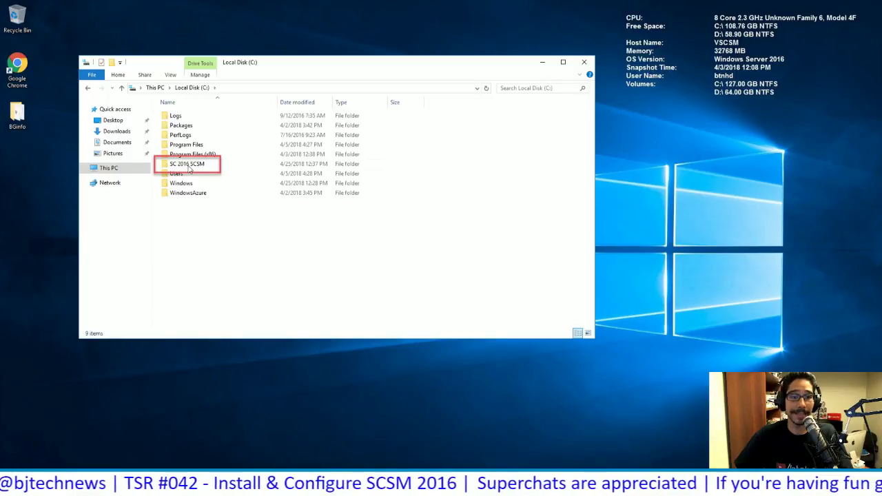
- Switch to the presentation's SCSM Installation slide and advance past it
{"action": "key", "text": "alt+Tab"}
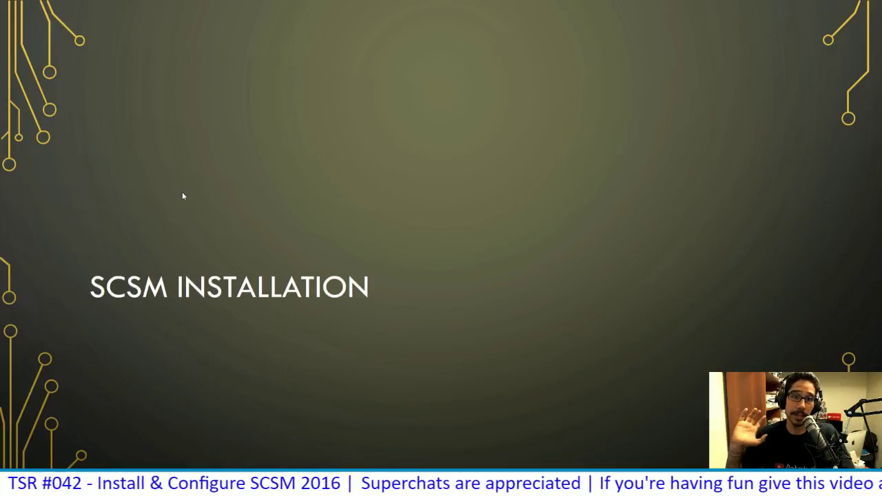
{"action": "key", "text": "Right"}
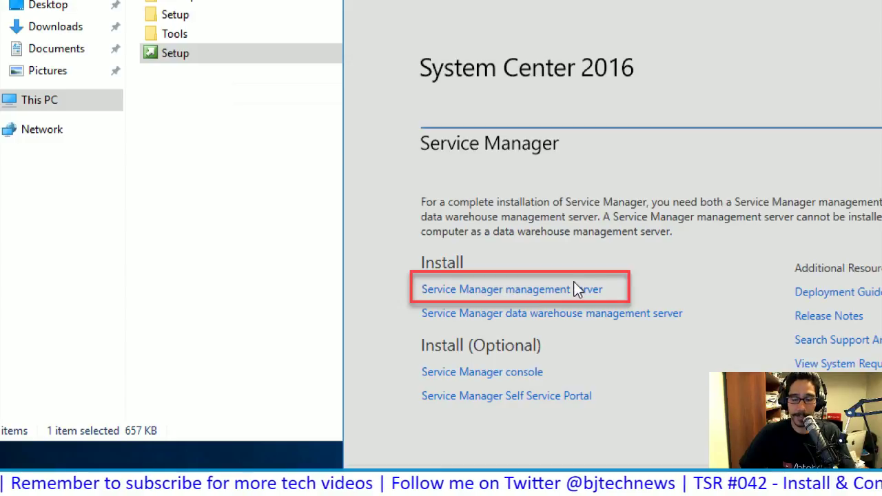
- Start the Service Manager management server setup and submit the product registration as a 180-day evaluation edition with the license terms accepted
{"action": "left_click", "coordinate": [542, 300]}
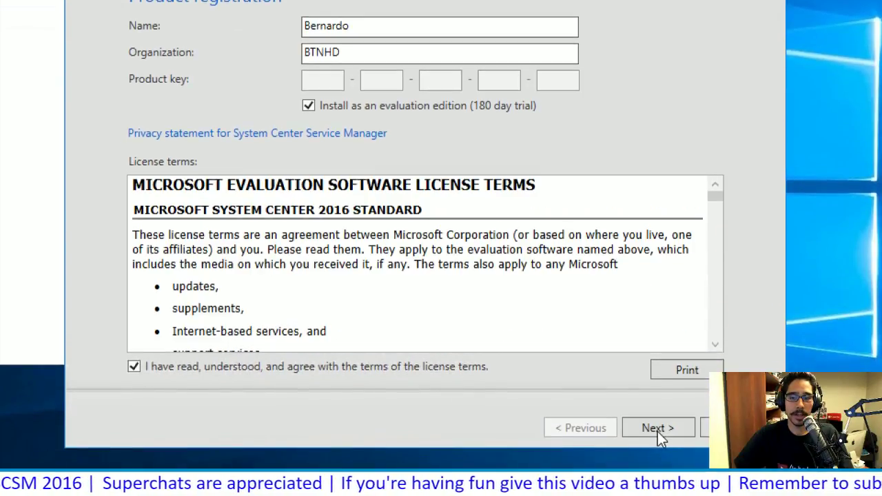
{"action": "left_click", "coordinate": [654, 428]}
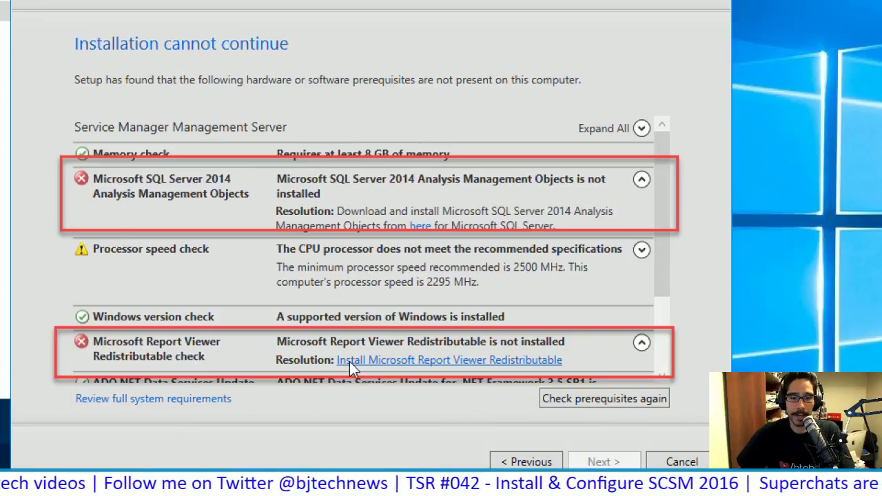
- Install the missing Microsoft Report Viewer Redistributable 2008 prerequisite, accepting its license terms
{"action": "left_click", "coordinate": [365, 361]}
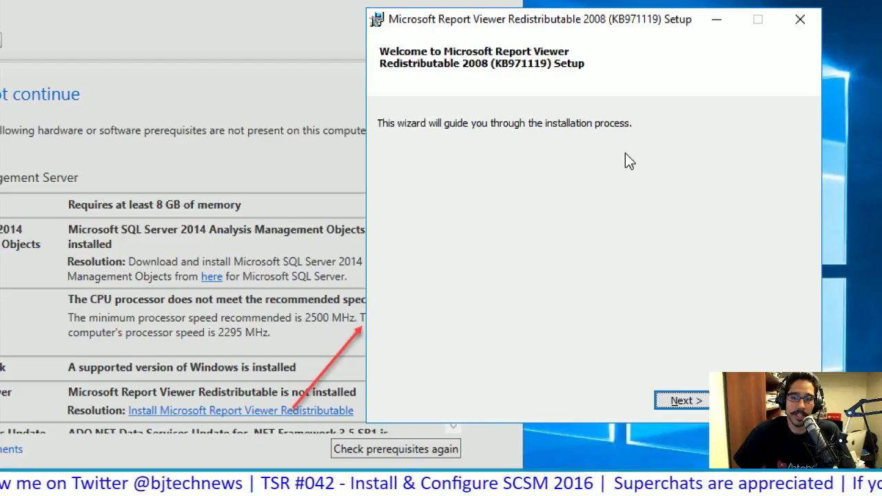
{"action": "key", "text": "Return"}
{"action": "left_click", "coordinate": [476, 359]}
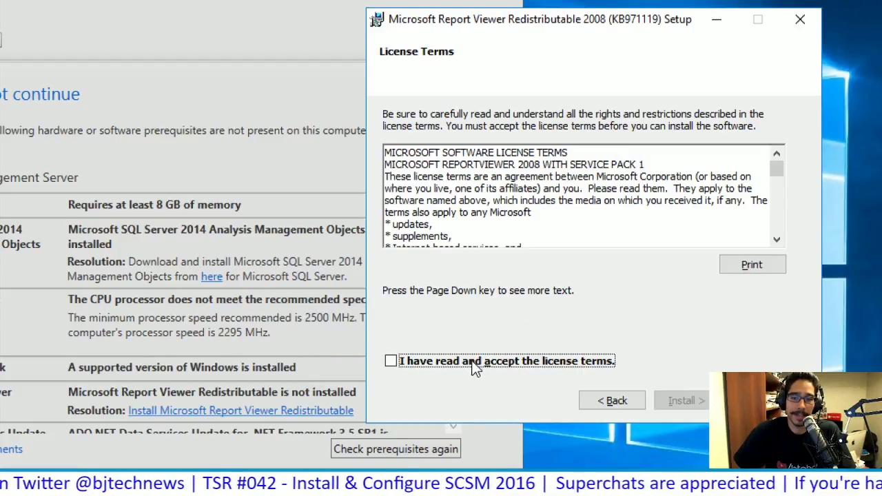
{"action": "key", "text": "Return"}
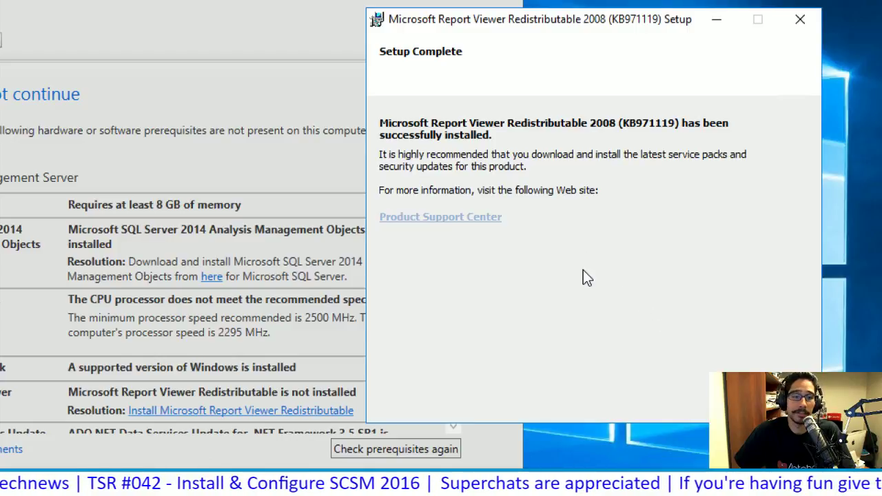
{"action": "key", "text": "Return"}
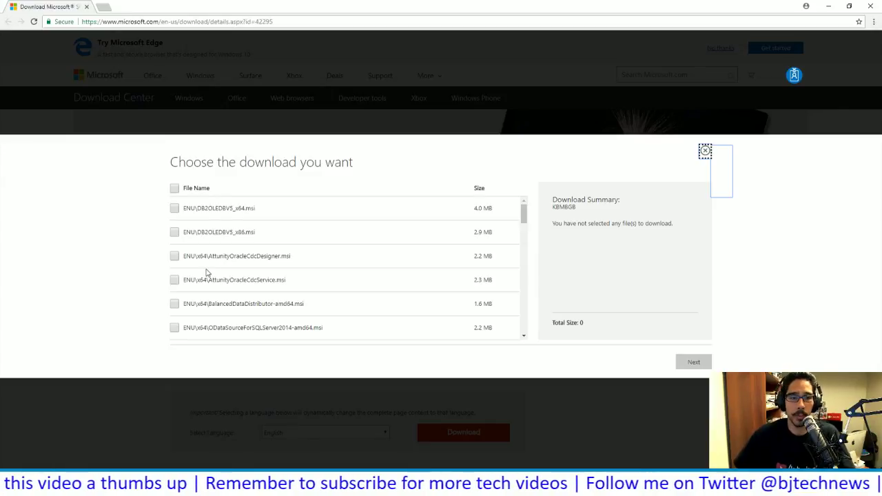
- Find SQL Server 2014 Analysis Management Objects in the feature pack downloads and install it, accepting the license agreement
{"action": "scroll", "coordinate": [205, 272], "scroll_direction": "down", "scroll_amount": 5}
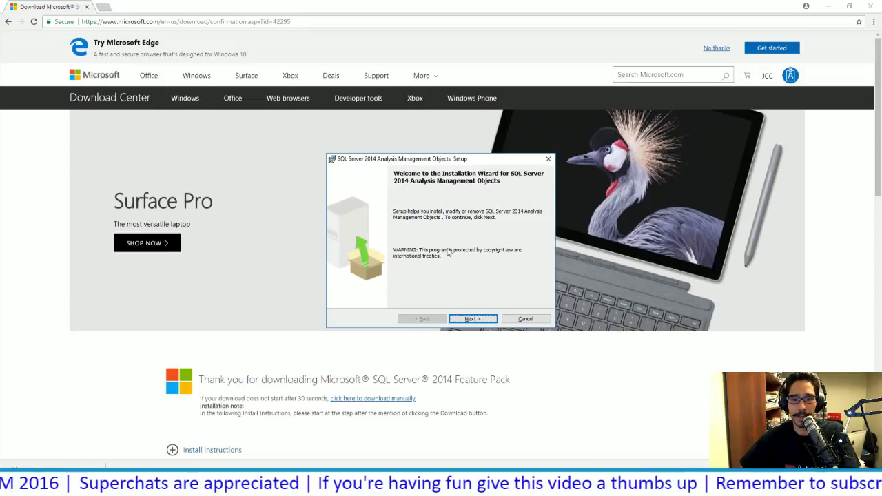
{"action": "key", "text": "Return"}
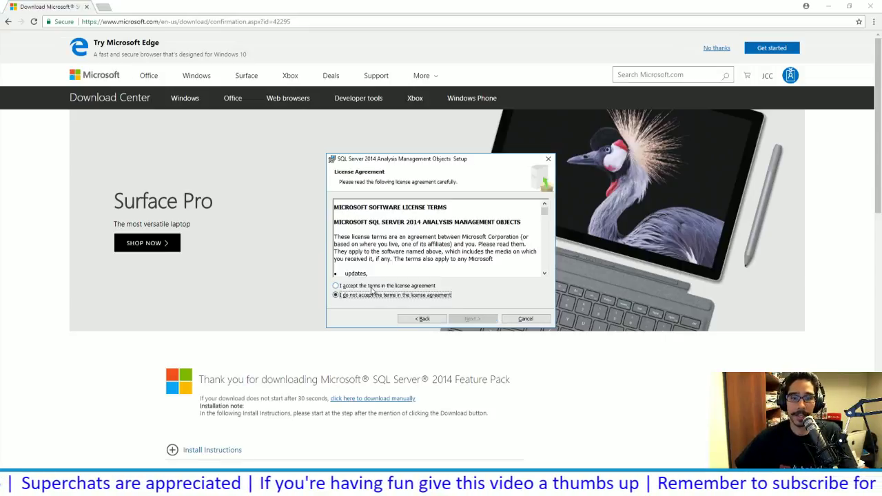
{"action": "left_click", "coordinate": [427, 286]}
{"action": "key", "text": "Return"}
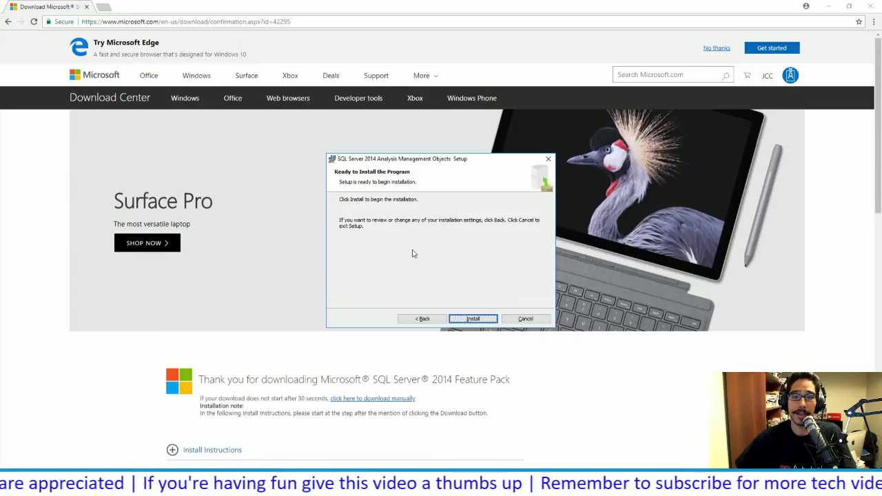
{"action": "key", "text": "Return"}
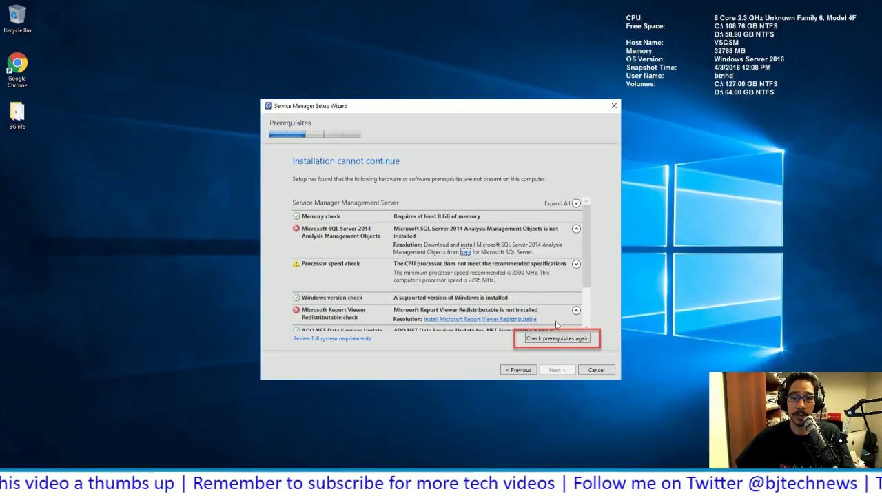
- Recheck the Service Manager prerequisites and continue the setup despite the processor speed warning
{"action": "left_click", "coordinate": [545, 337]}
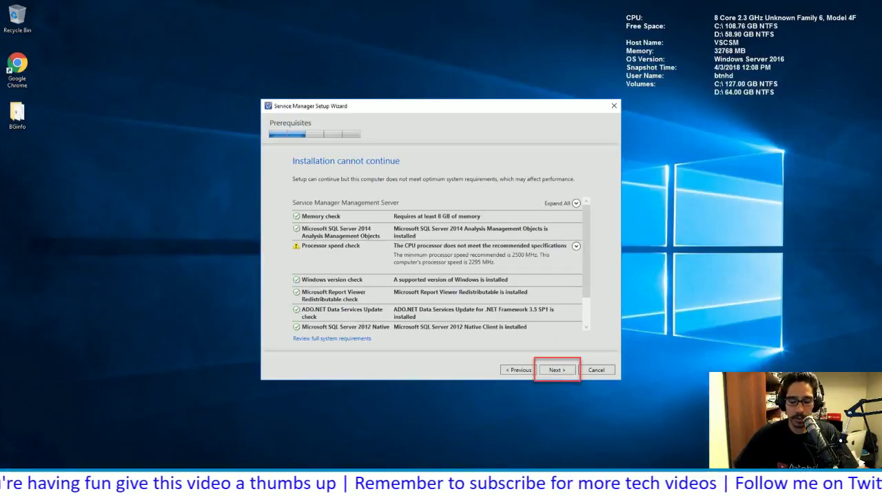
{"action": "key", "text": "Return"}
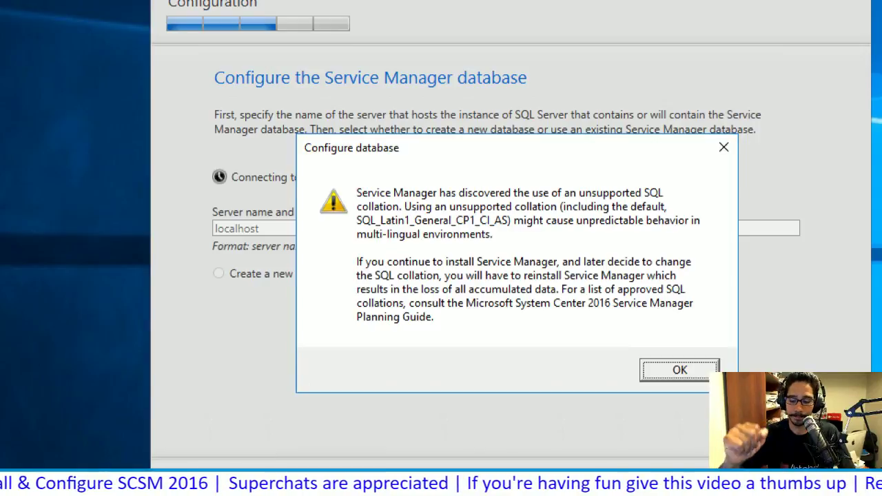
- Configure a new 2000 MB ServiceManager database on localhost, port 1433, and the management group BTNHD with btnhd\SM-Admins as administrators
{"action": "key", "text": "Return"}
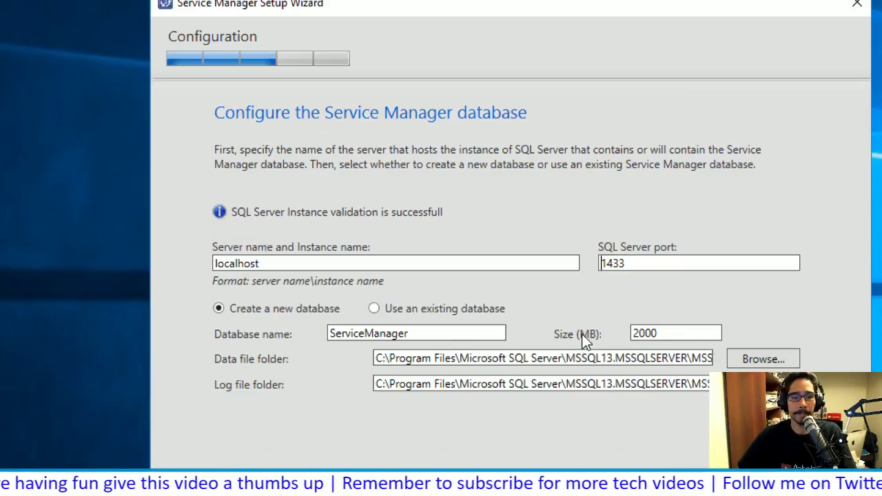
{"action": "key", "text": "Return"}
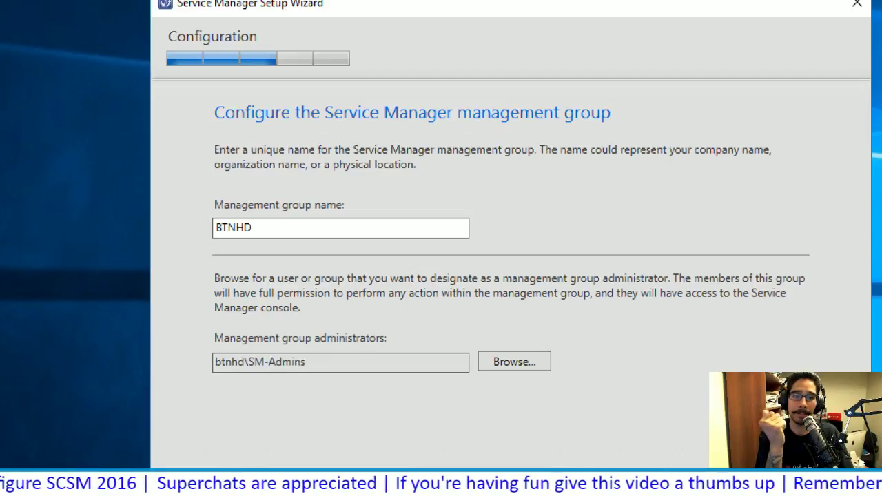
{"action": "key", "text": "Return"}
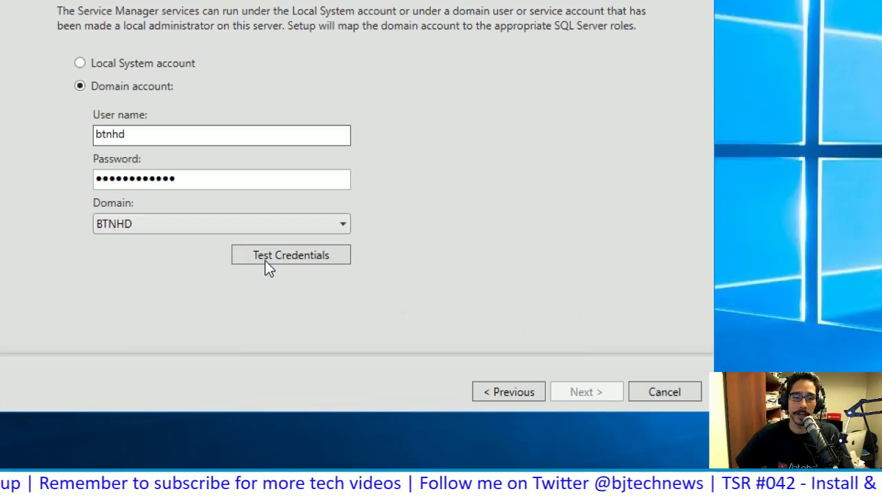
- Test and submit the BTNHD domain account for the Service Manager services and workflows, continuing past the diagnostic and usage data notice
{"action": "left_click", "coordinate": [264, 266]}
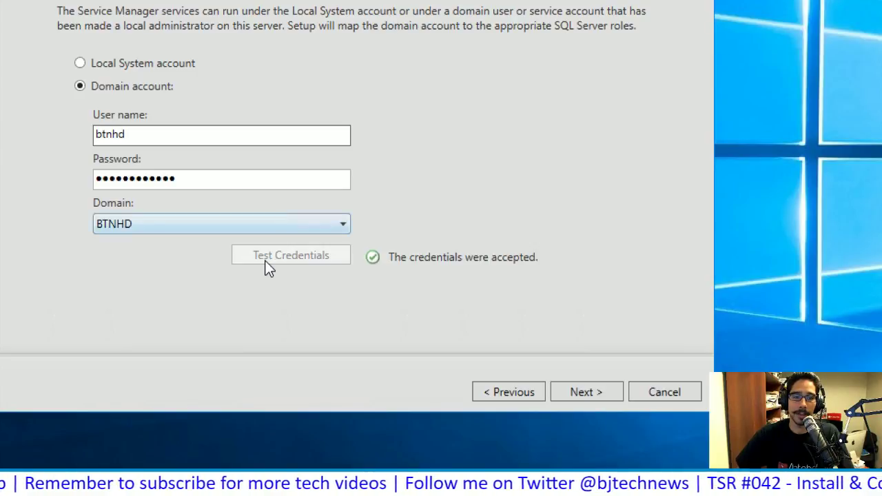
{"action": "left_click", "coordinate": [578, 389]}
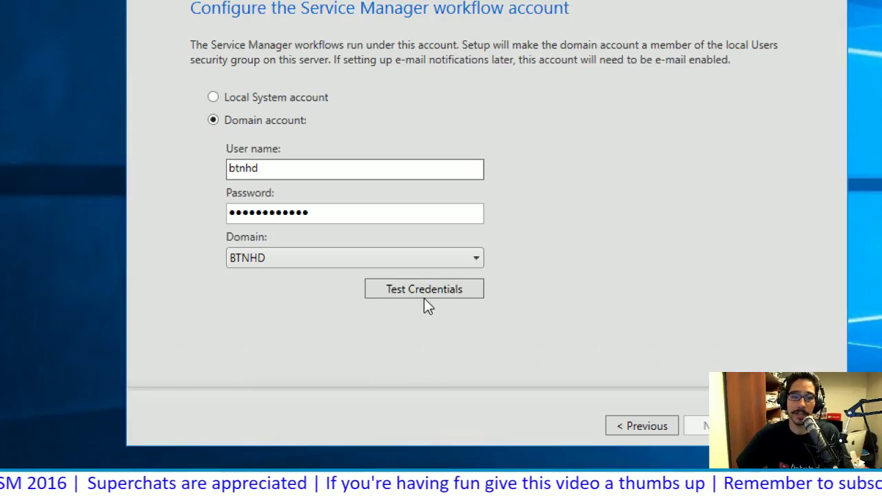
{"action": "left_click", "coordinate": [704, 426]}
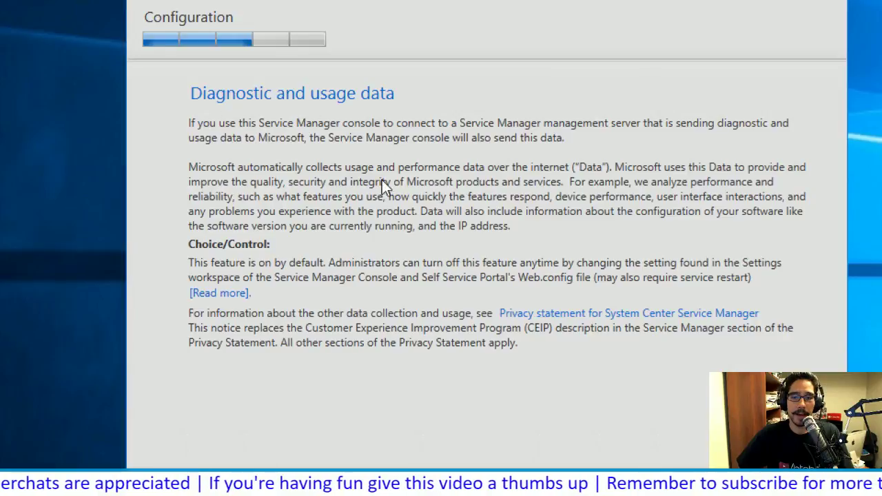
{"action": "left_click", "coordinate": [685, 441]}
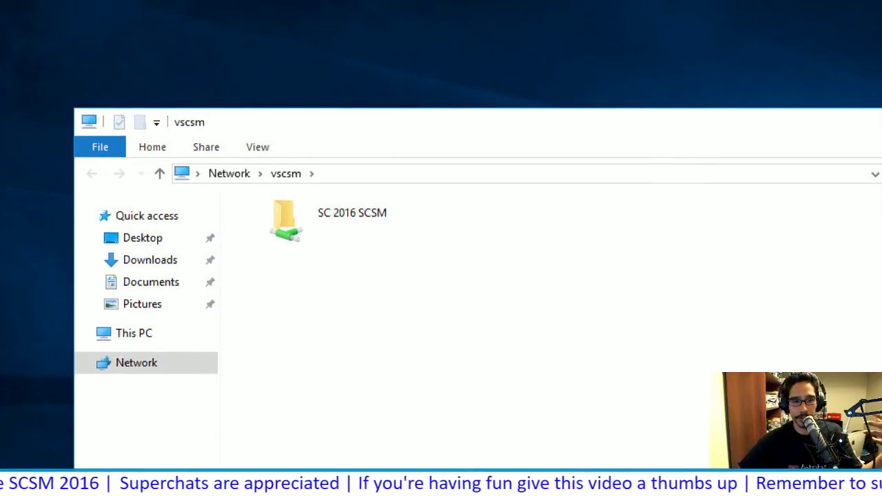
- Run Setup from the SC 2016 SCSM share on vscsm and start the Service Manager data warehouse management server installation
{"action": "double_click", "coordinate": [310, 217]}
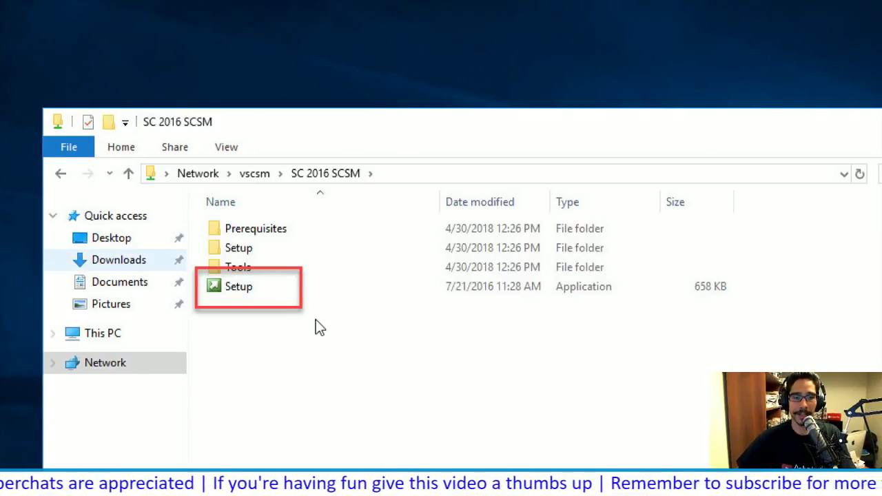
{"action": "double_click", "coordinate": [243, 288]}
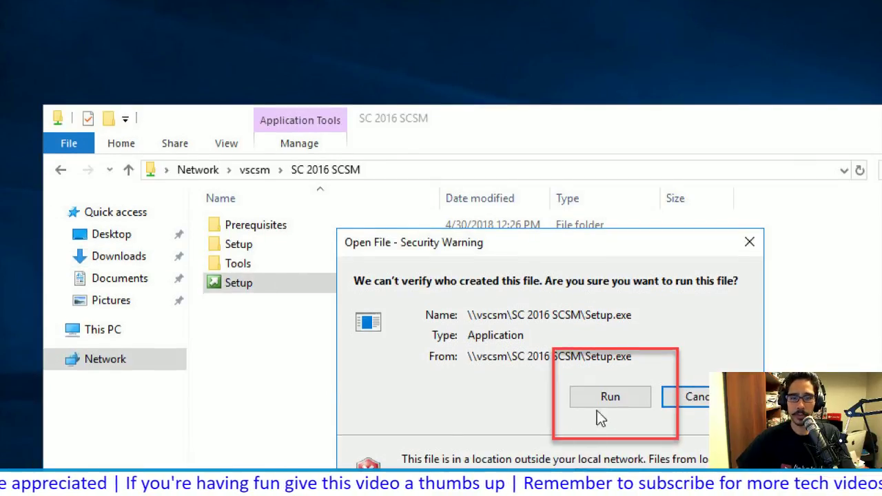
{"action": "left_click", "coordinate": [598, 406]}
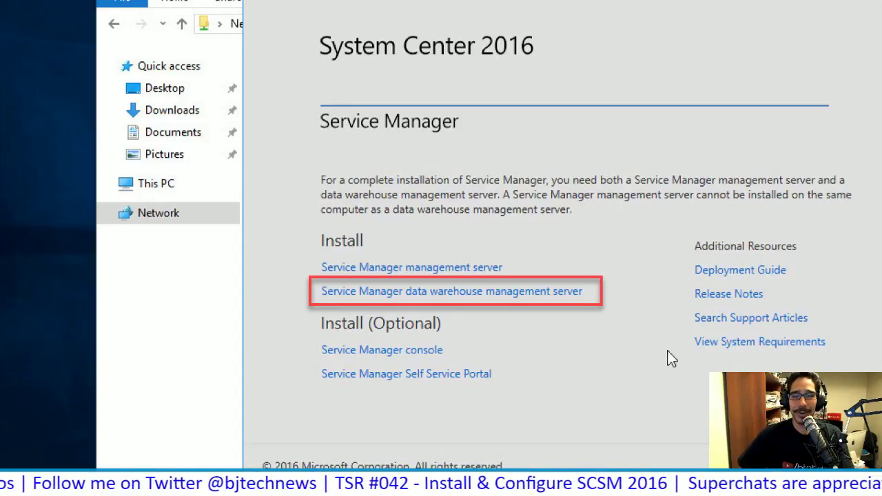
{"action": "left_click", "coordinate": [386, 291]}
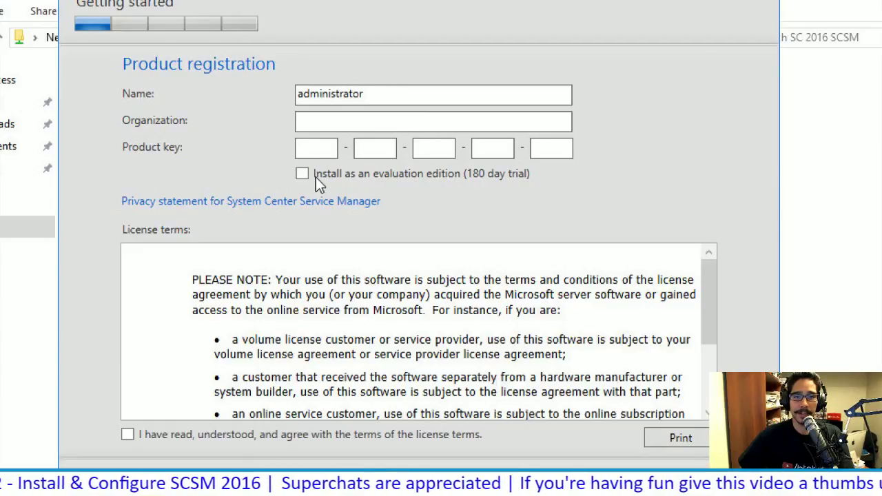
- Submit the data warehouse server's product registration as a 180-day evaluation edition with the license terms accepted
{"action": "left_click", "coordinate": [527, 179]}
{"action": "left_click", "coordinate": [128, 434]}
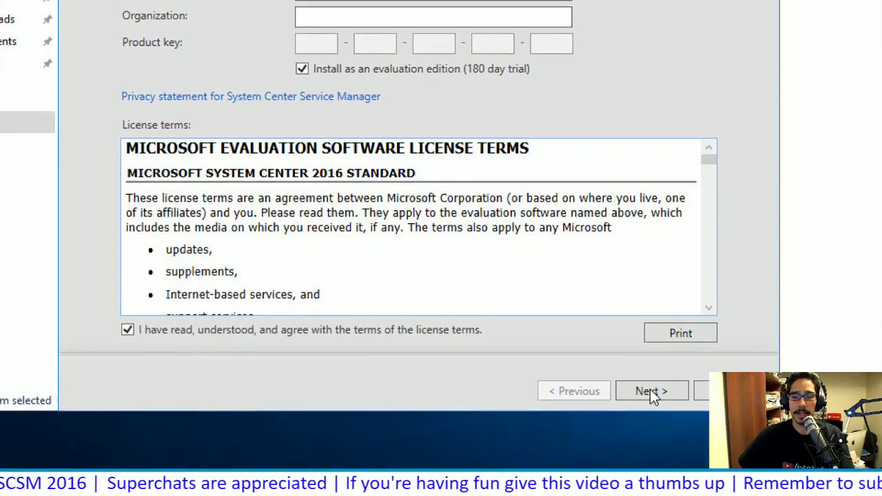
{"action": "left_click", "coordinate": [650, 391]}
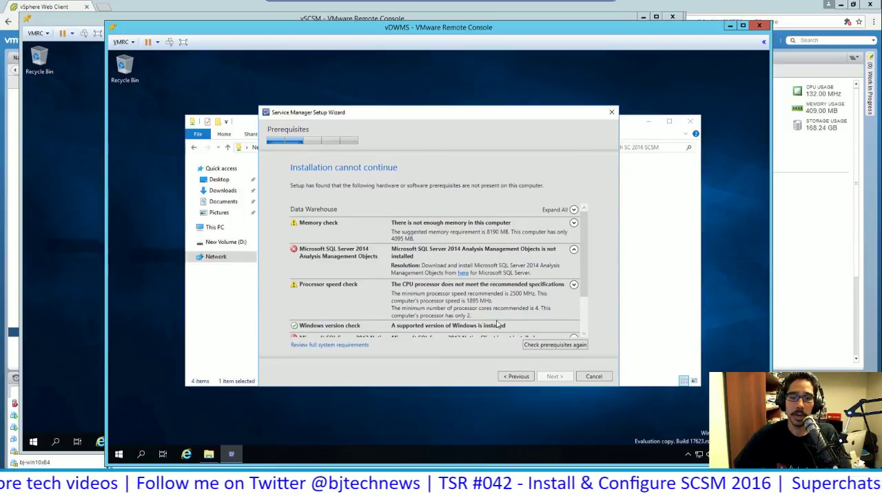
- Follow the missing Native Client prerequisite's download link and save the x64 SQL Server 2012 Native Client package, sqlncli.msi, to Downloads
{"action": "scroll", "coordinate": [440, 289], "scroll_direction": "down", "scroll_amount": 2}
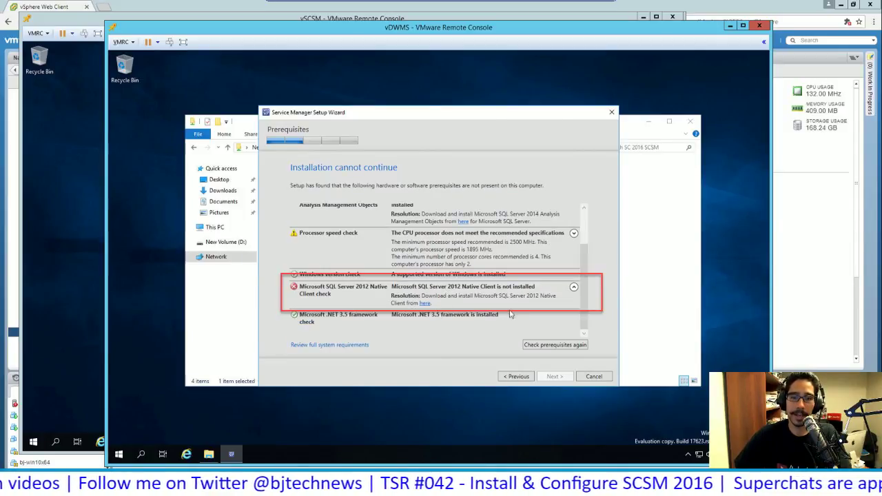
{"action": "left_click", "coordinate": [425, 303]}
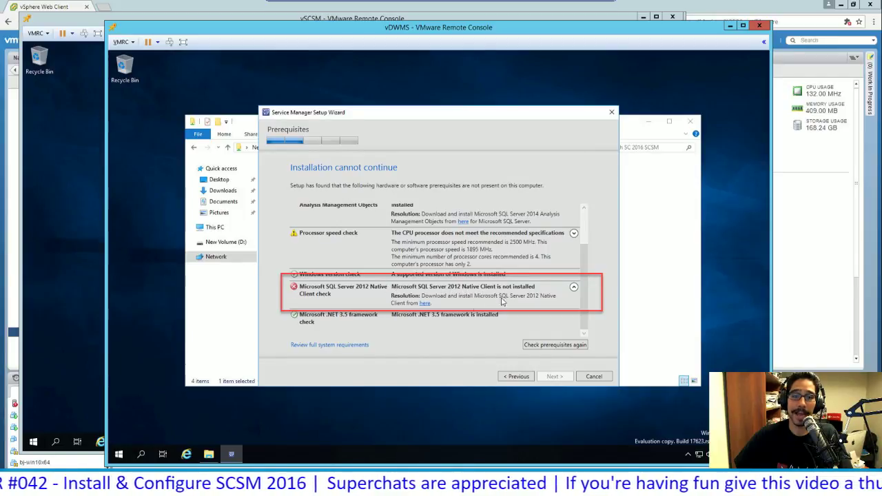
{"action": "left_click", "coordinate": [426, 303]}
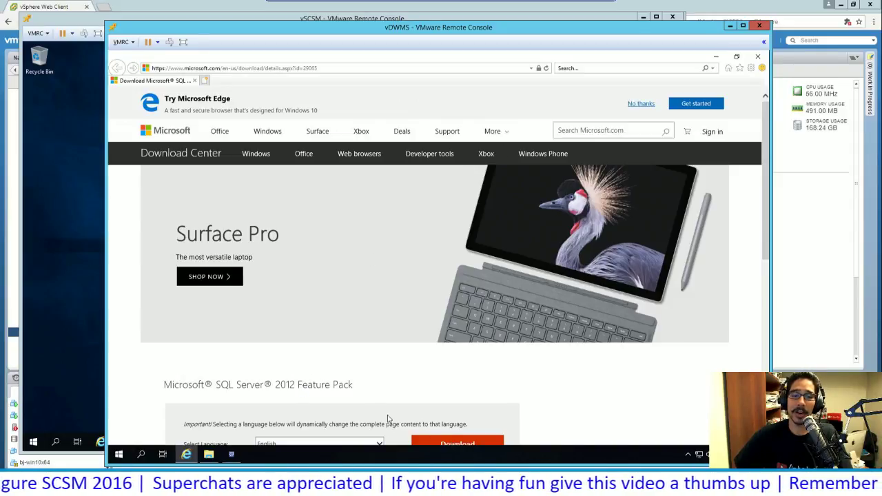
{"action": "scroll", "coordinate": [358, 387], "scroll_direction": "down", "scroll_amount": 15}
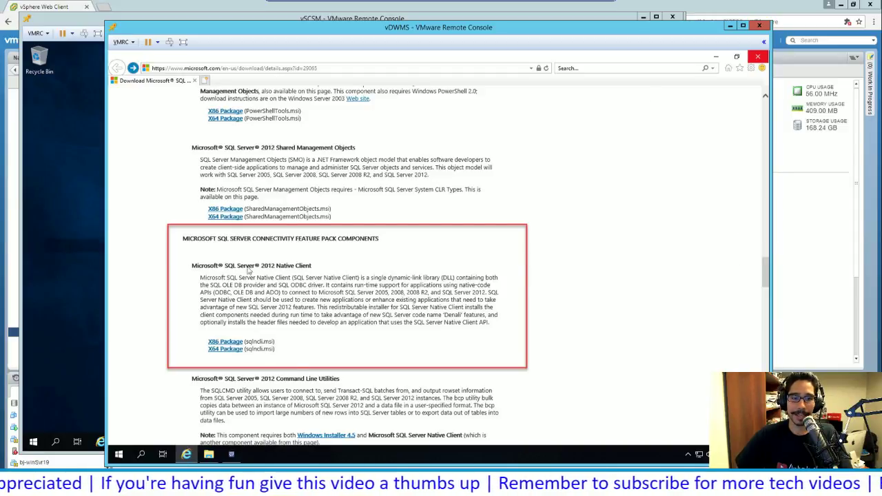
{"action": "left_click", "coordinate": [235, 349]}
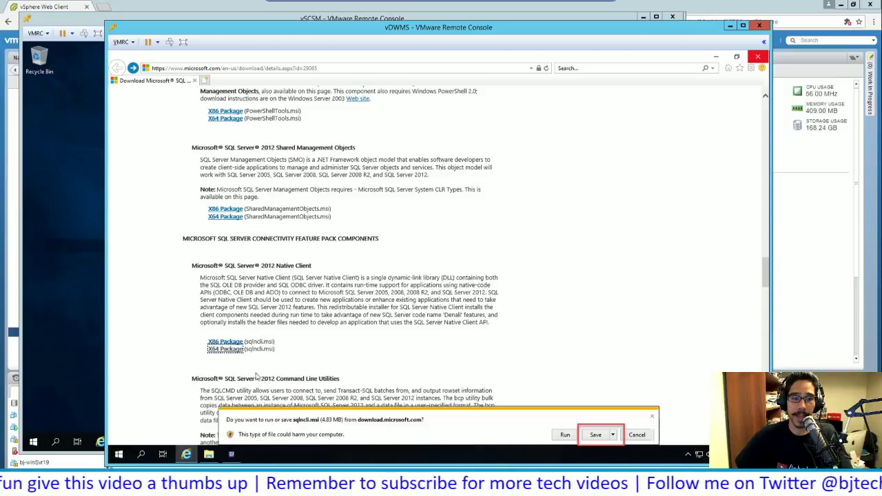
{"action": "left_click", "coordinate": [613, 435]}
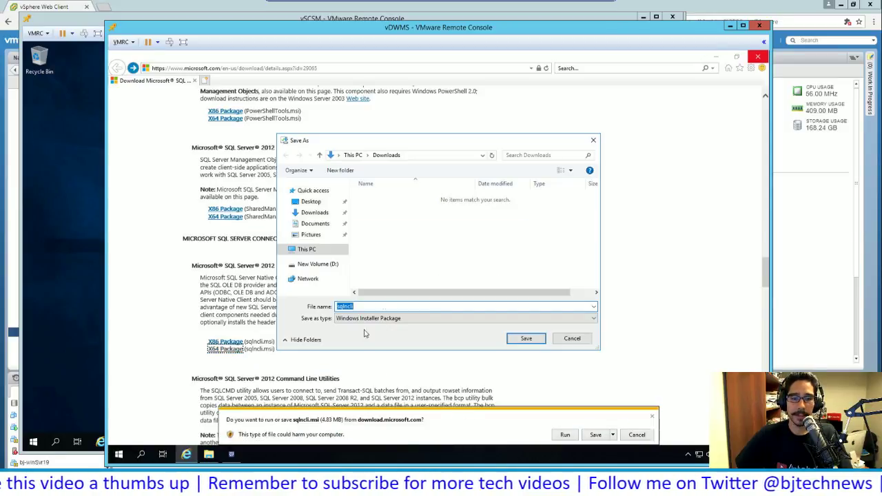
{"action": "key", "text": "Return"}
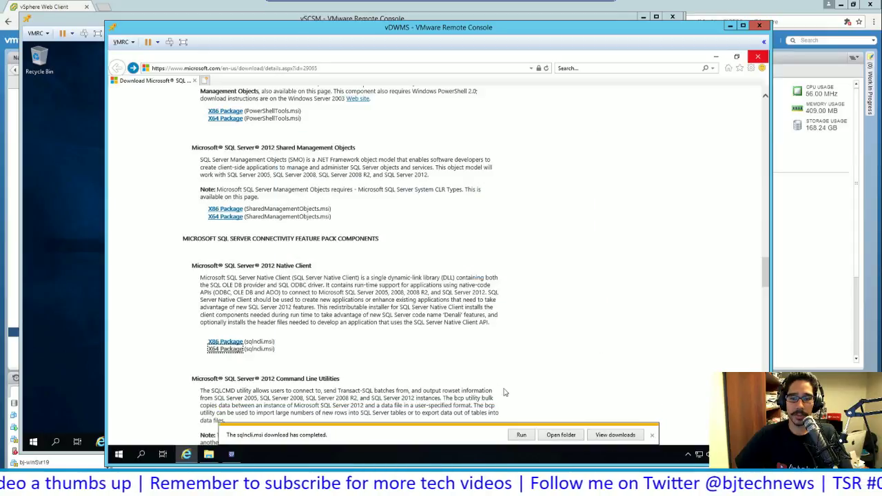
- Install SQL Server 2012 Native Client with the default features and license terms accepted, and return to the Service Manager prerequisites check
{"action": "key", "text": "alt+r"}
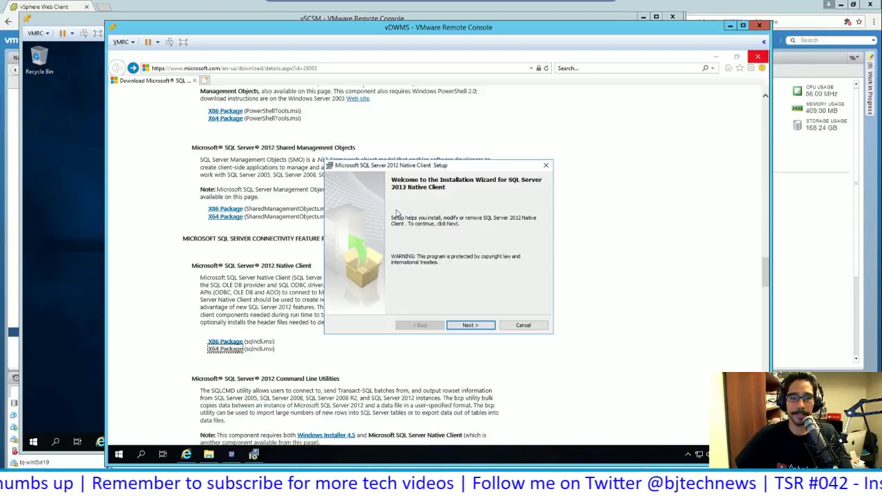
{"action": "left_click", "coordinate": [479, 325]}
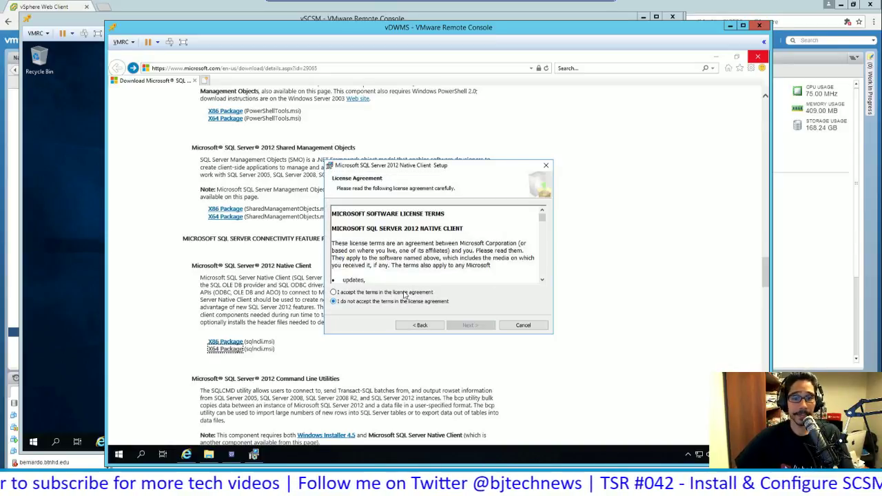
{"action": "key", "text": "alt+a"}
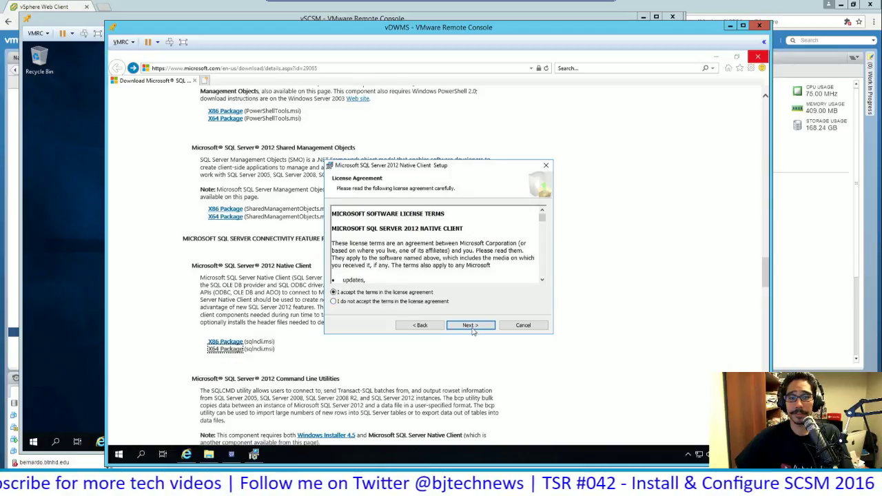
{"action": "left_click", "coordinate": [472, 329]}
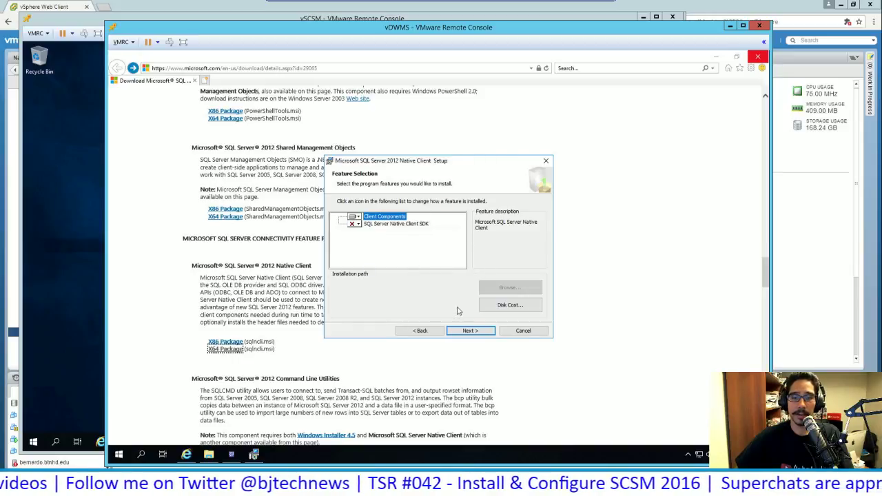
{"action": "key", "text": "Return"}
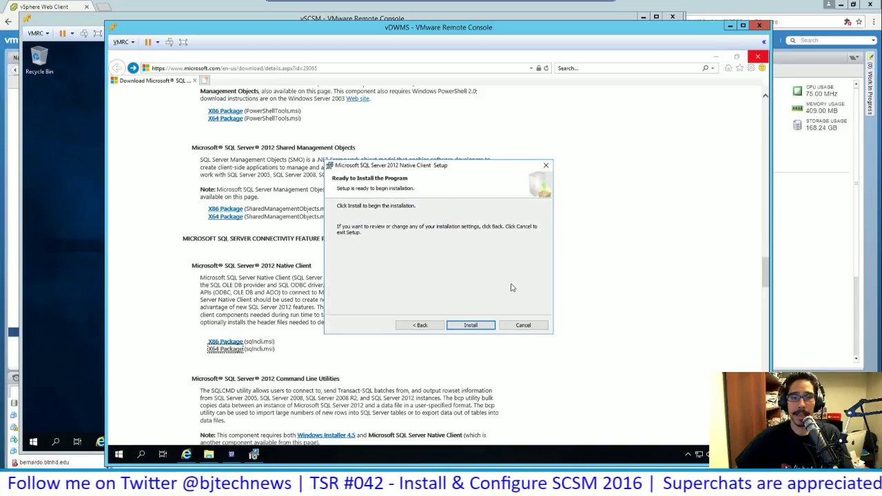
{"action": "key", "text": "Return"}
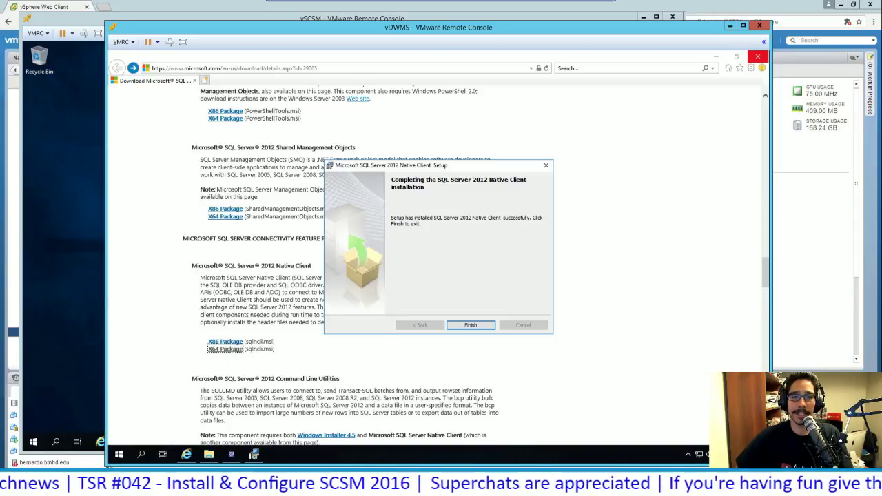
{"action": "key", "text": "alt+Tab"}
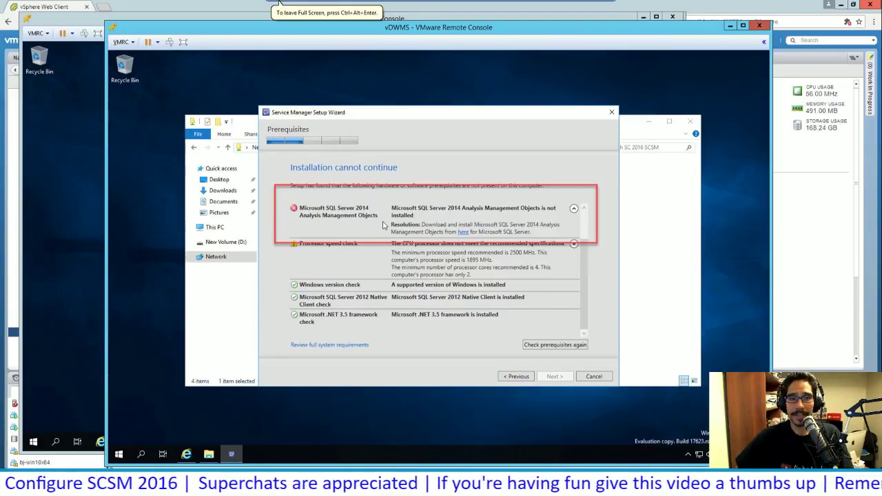
- Download the x64 SQL_AS_AMO.msi file from the SQL Server 2014 Feature Pack for the missing Analysis Management Objects prerequisite
{"action": "left_click", "coordinate": [465, 235]}
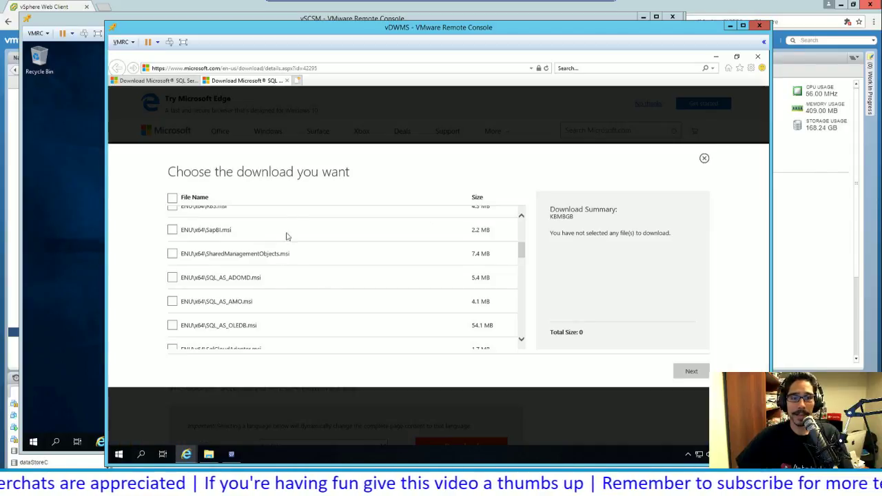
{"action": "left_click", "coordinate": [214, 308]}
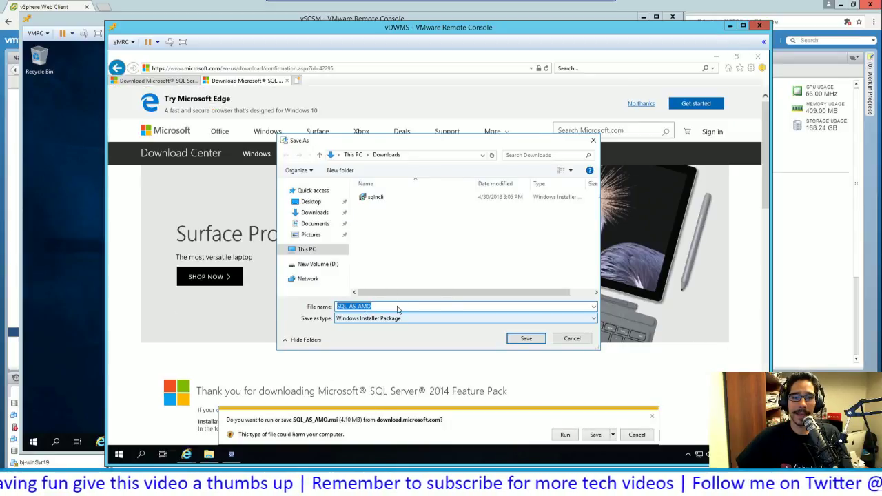
{"action": "key", "text": "Return"}
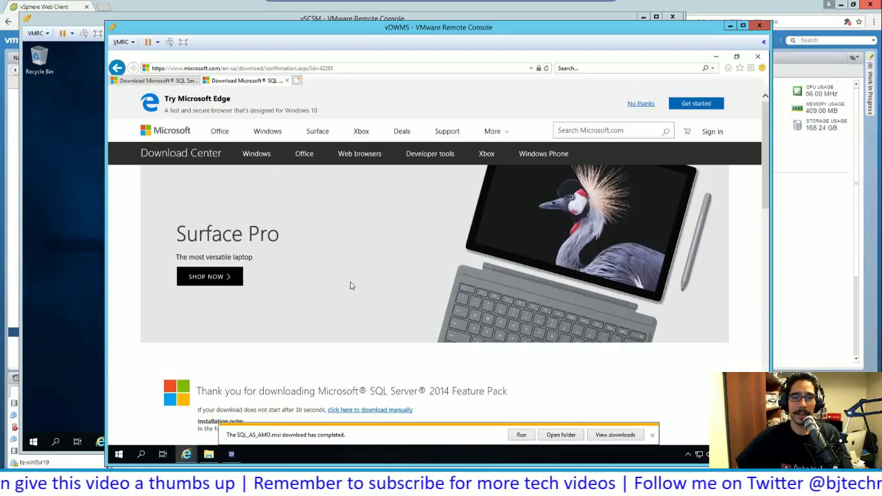
- Install SQL Server 2014 Analysis Management Objects from the downloaded package, accepting the license agreement
{"action": "key", "text": "alt+r"}
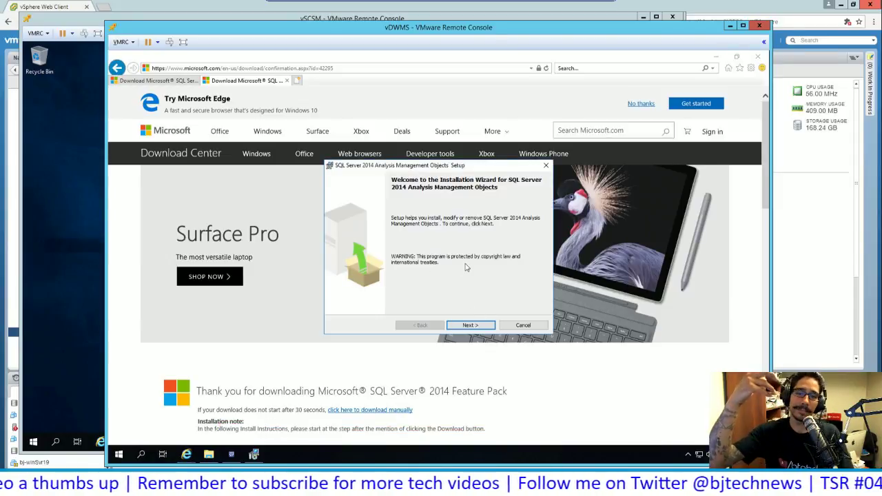
{"action": "key", "text": "Return"}
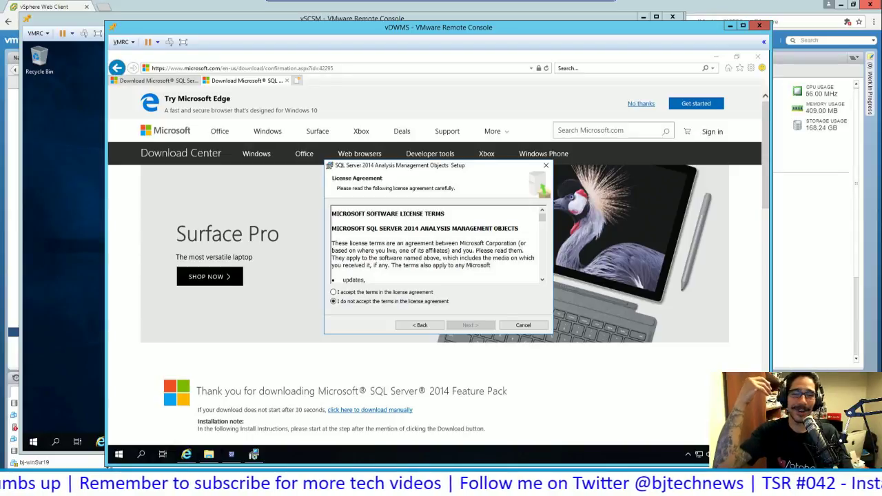
{"action": "left_click", "coordinate": [333, 292]}
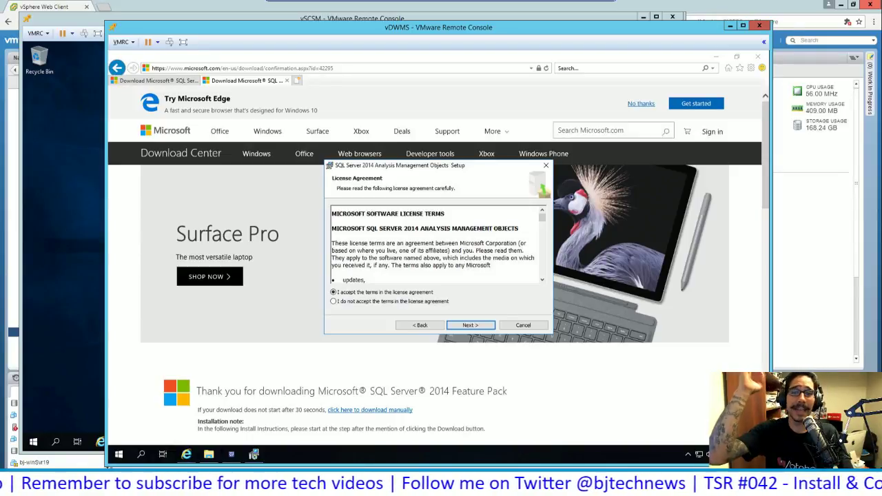
{"action": "key", "text": "Return"}
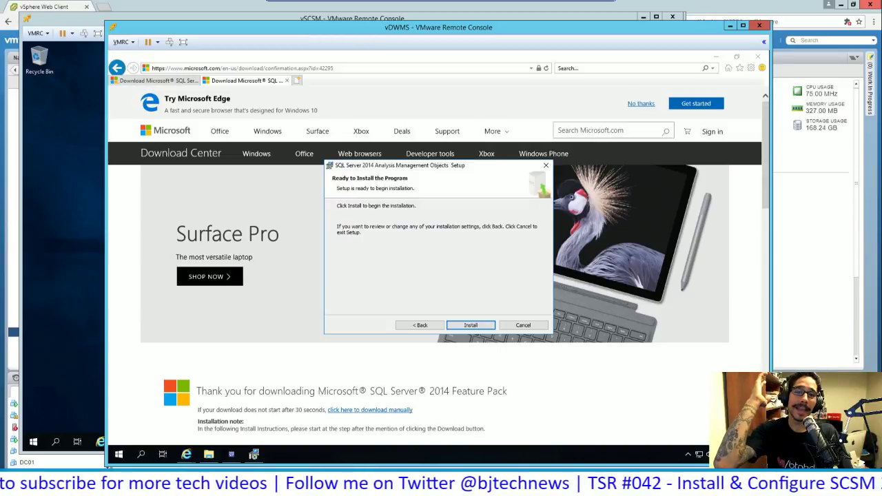
{"action": "key", "text": "Return"}
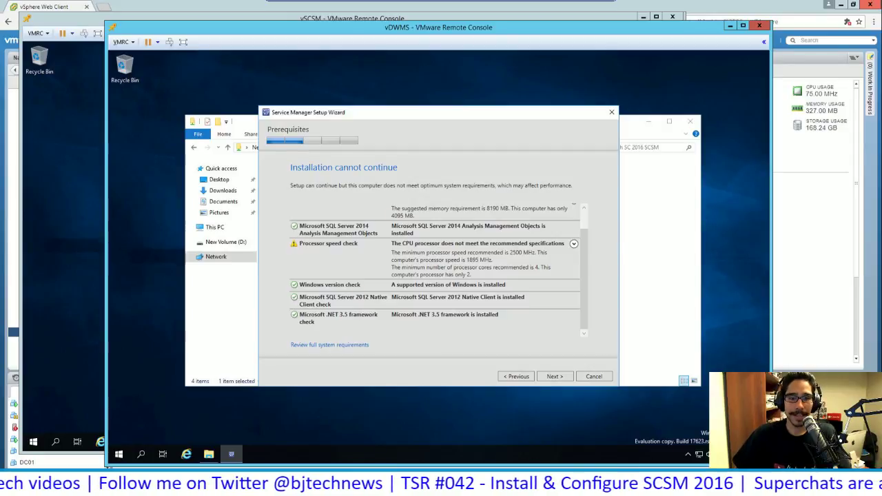
- Continue past the prerequisites and set the Staging and Configuration, Repository and Data Mart databases to be created new on vSCSM.btnhd.edu
{"action": "key", "text": "Return"}
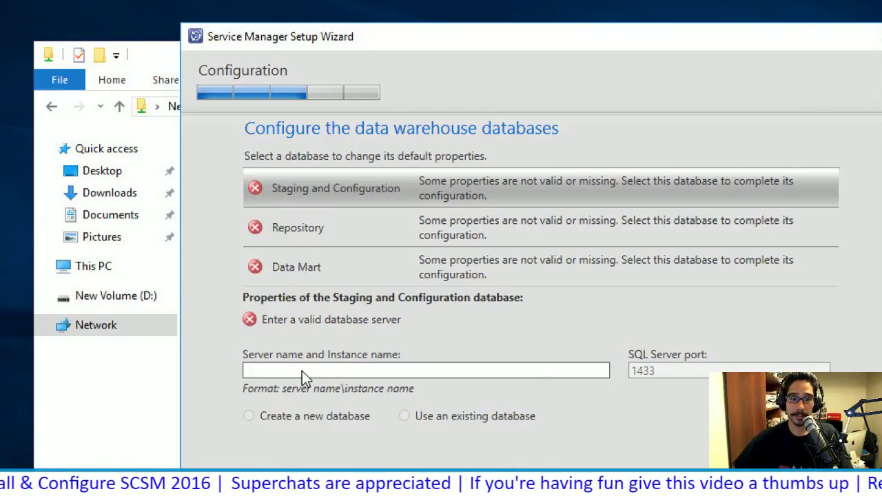
{"action": "type", "text": "vSCSM.btnhd.edu"}
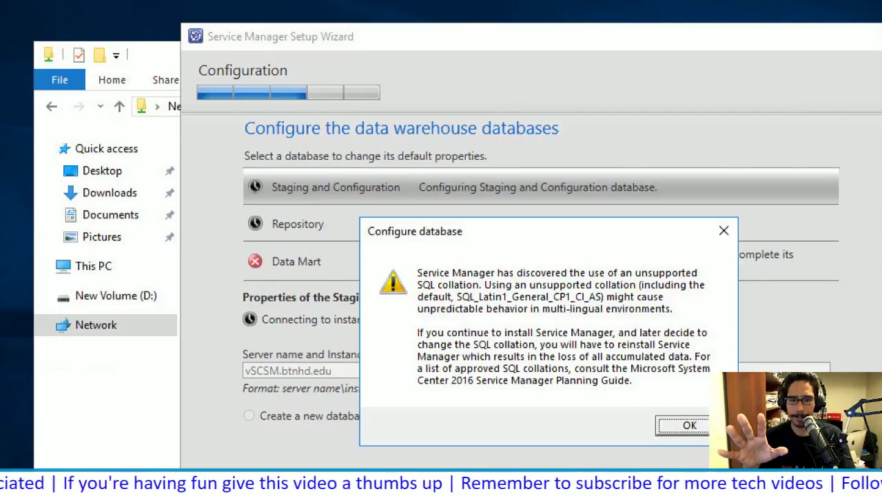
{"action": "key", "text": "Return"}
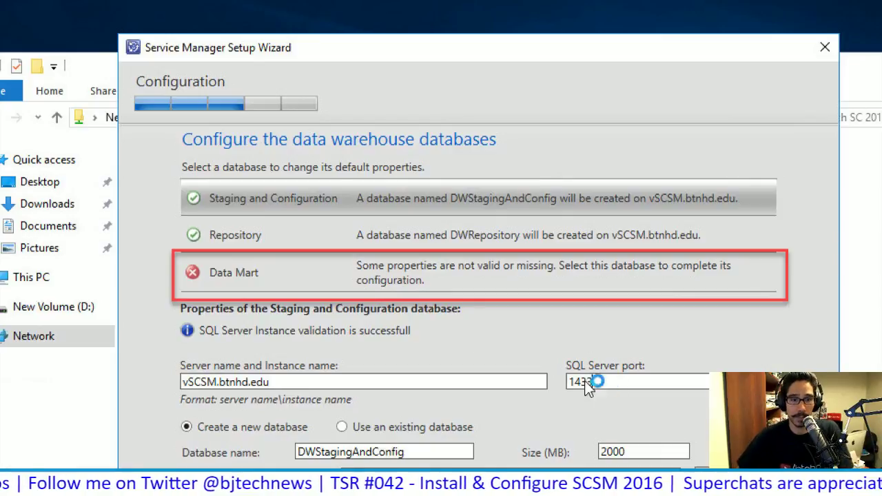
{"action": "left_click", "coordinate": [226, 270]}
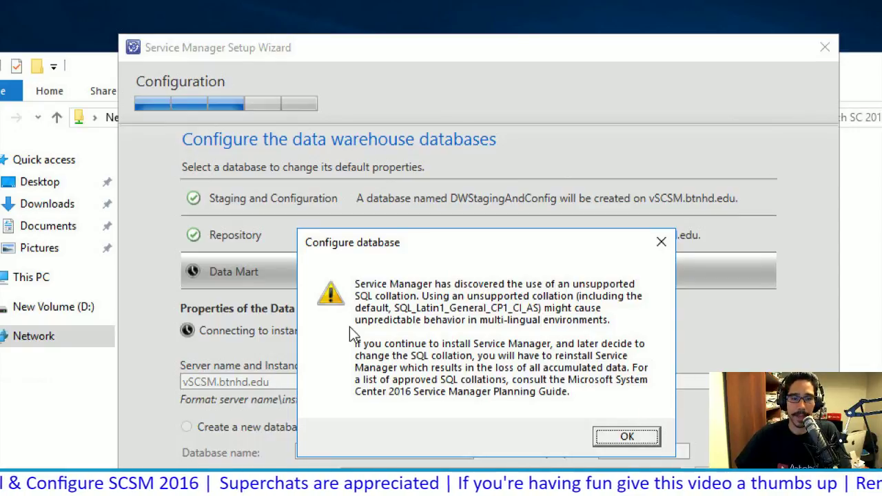
{"action": "key", "text": "Return"}
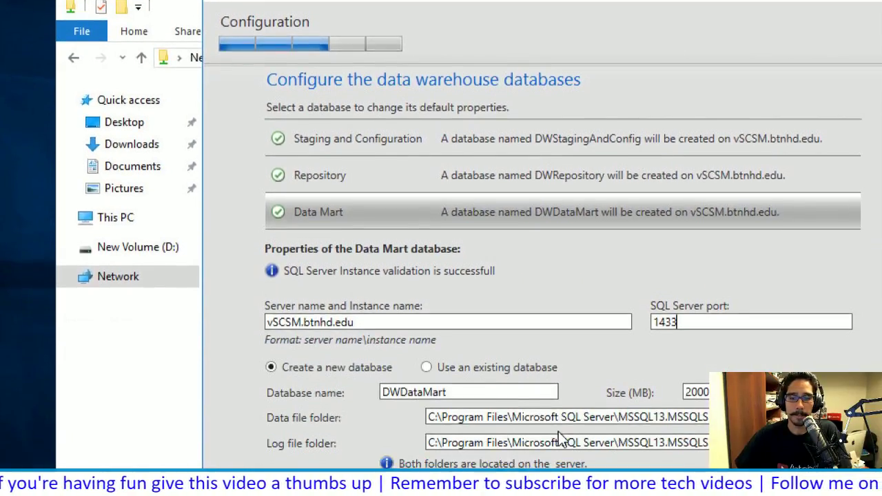
- Try to configure the additional OM and CM data mart databases with vSCSM.btnhd.edu as their server
{"action": "key", "text": "Return"}
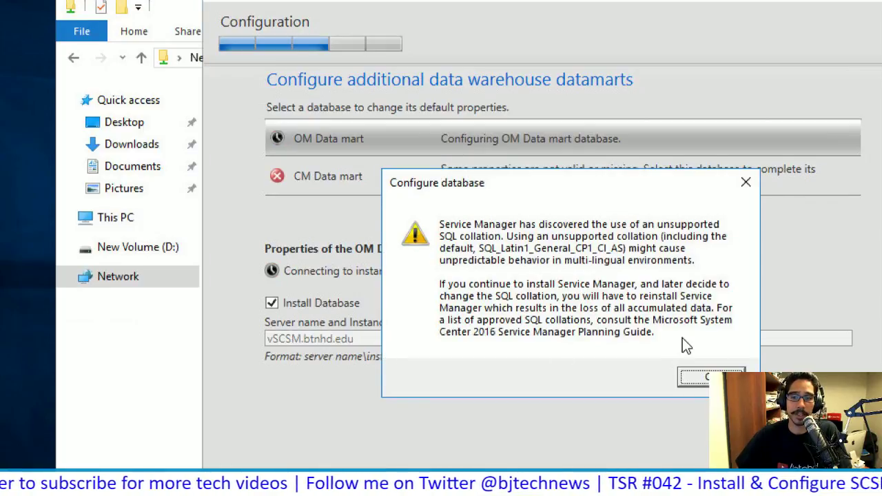
{"action": "key", "text": "Return"}
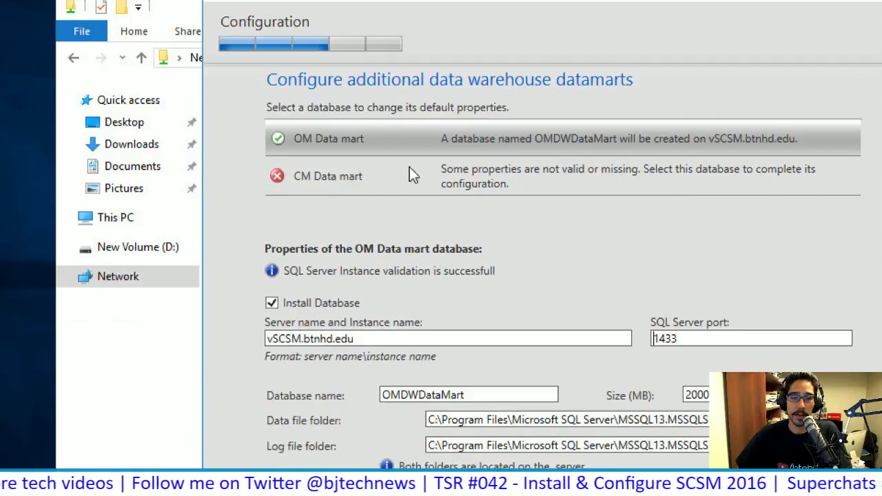
{"action": "left_click", "coordinate": [346, 185]}
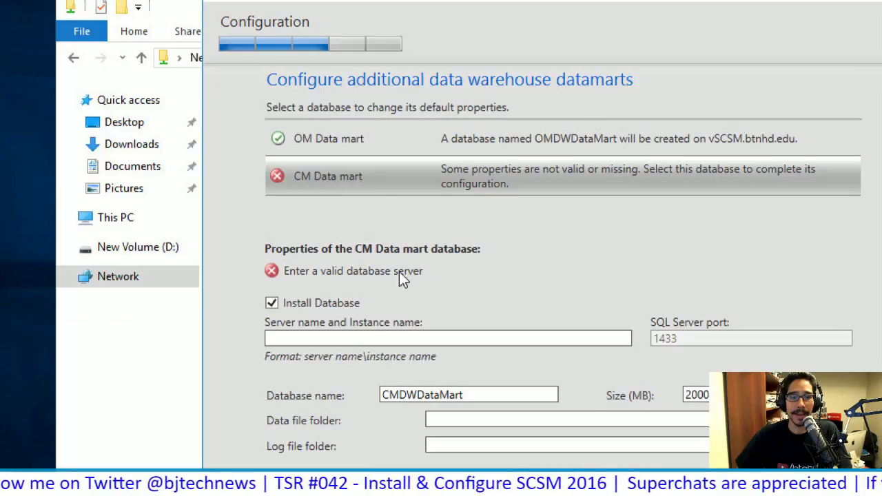
{"action": "left_click", "coordinate": [357, 338]}
{"action": "type", "text": "vSCSM.btnhd.edu"}
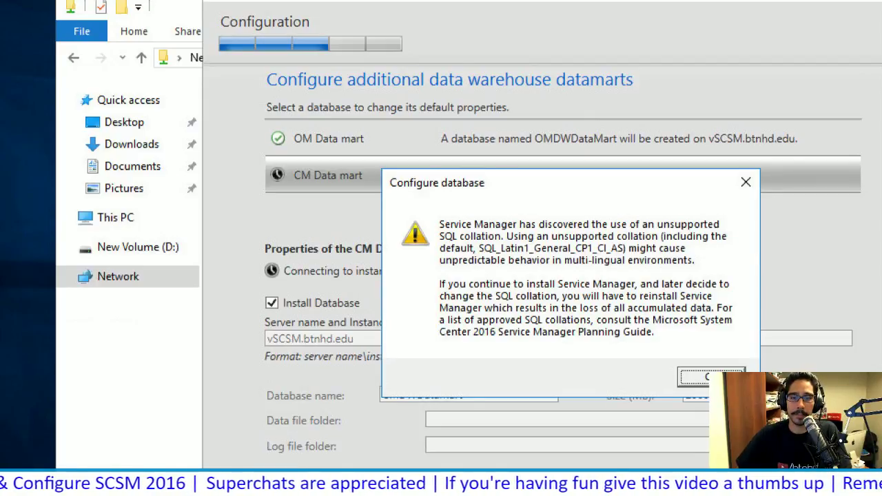
{"action": "key", "text": "Return"}
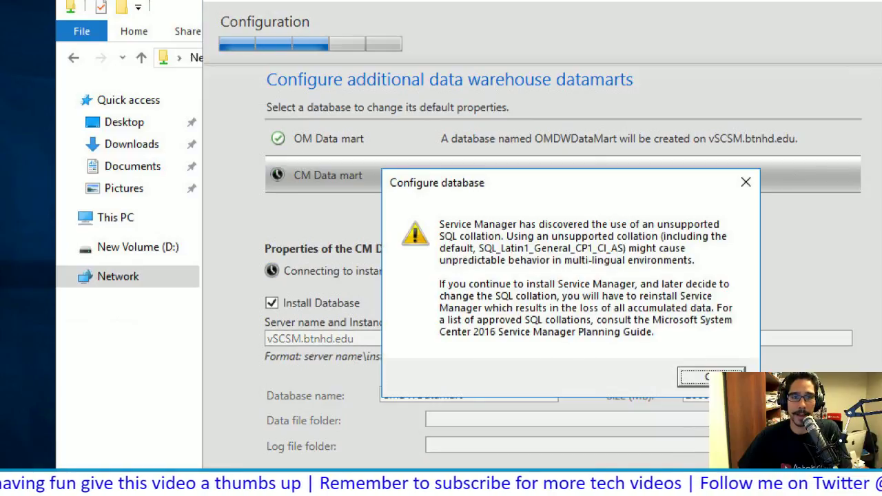
{"action": "key", "text": "Return"}
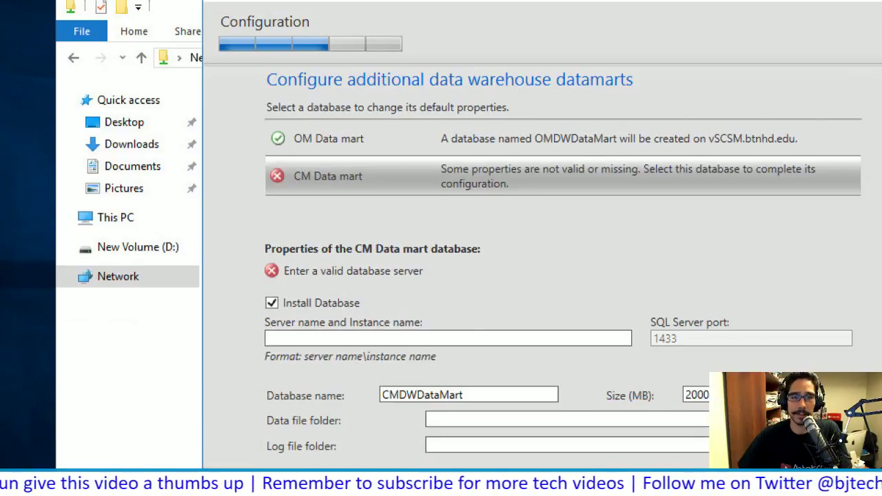
{"action": "left_click", "coordinate": [329, 139]}
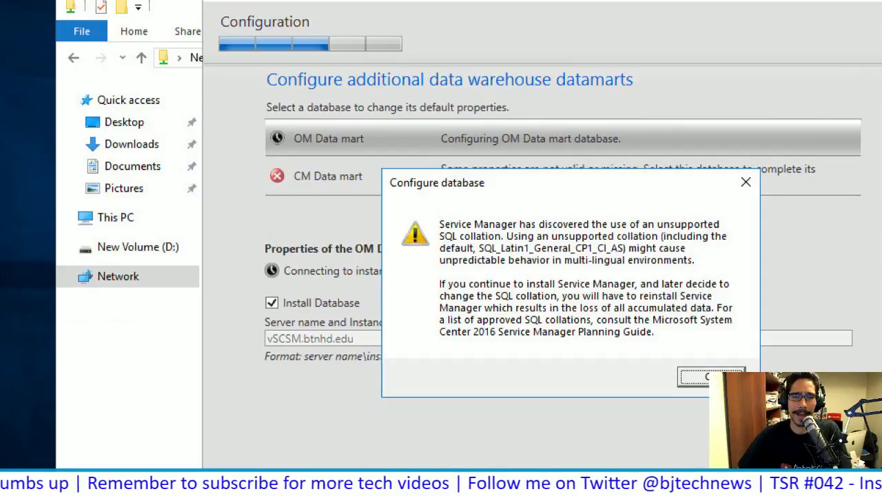
{"action": "key", "text": "Return"}
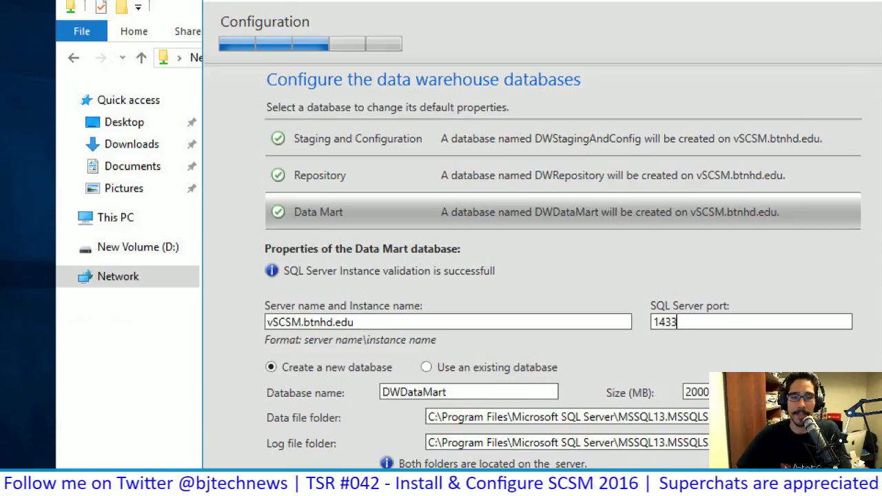
- Set both the OM Data mart and CM Data mart databases to install on vSCSM.btnhd.edu and accept the datamart configuration
{"action": "key", "text": "Return"}
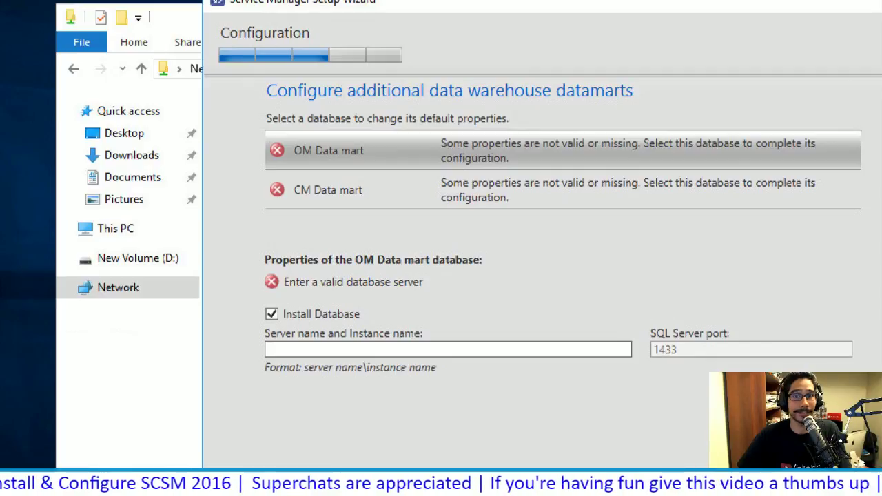
{"action": "type", "text": "vSCSM.btnhd.edu"}
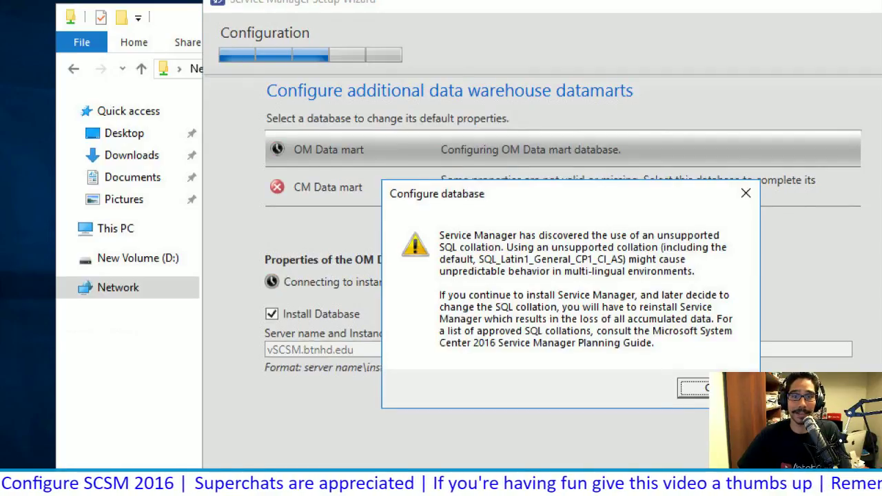
{"action": "key", "text": "Return"}
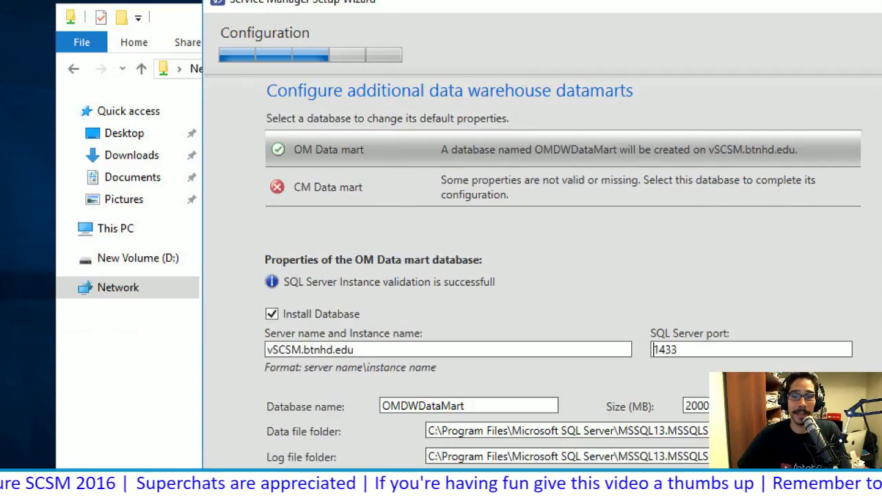
{"action": "left_click", "coordinate": [328, 187]}
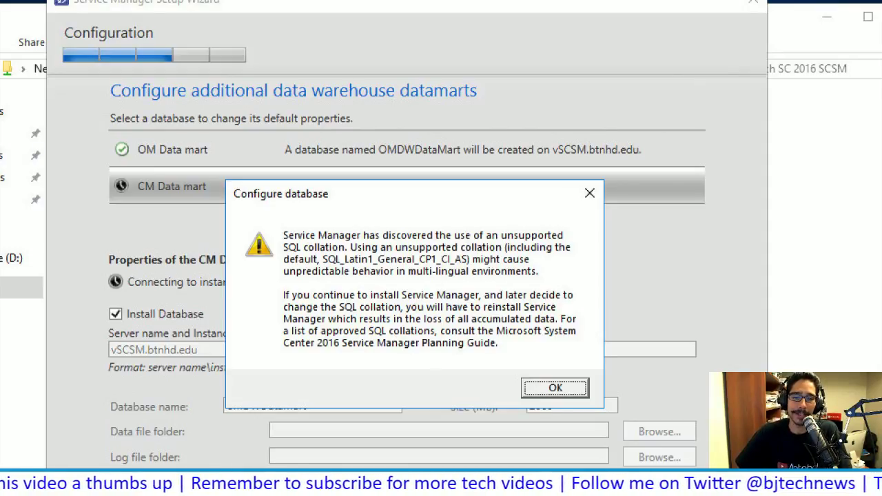
{"action": "key", "text": "Return"}
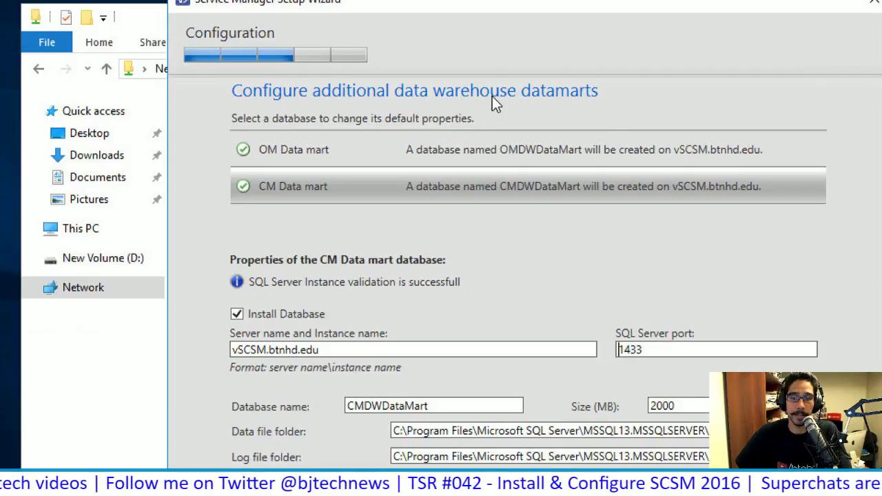
{"action": "key", "text": "Return"}
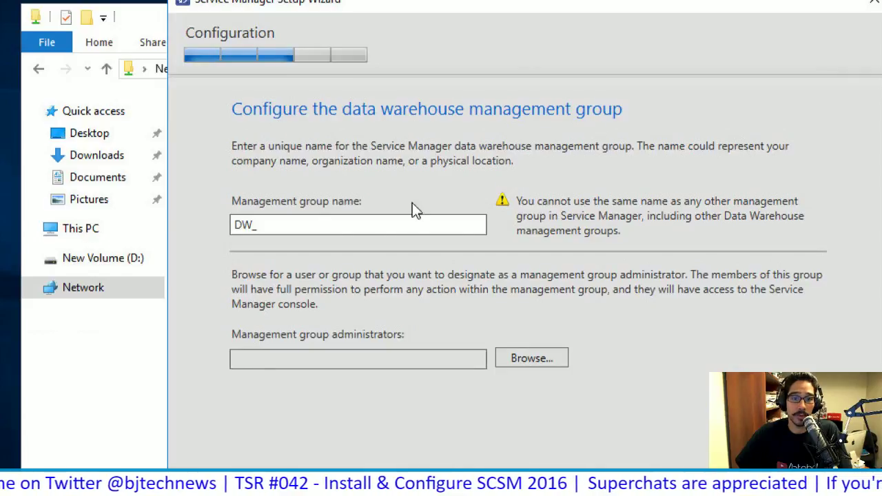
- Name the data warehouse management group DW_BTNHD and designate BTNHD\SM-Admins as its administrators
{"action": "left_click", "coordinate": [292, 232]}
{"action": "type", "text": "BTNHD"}
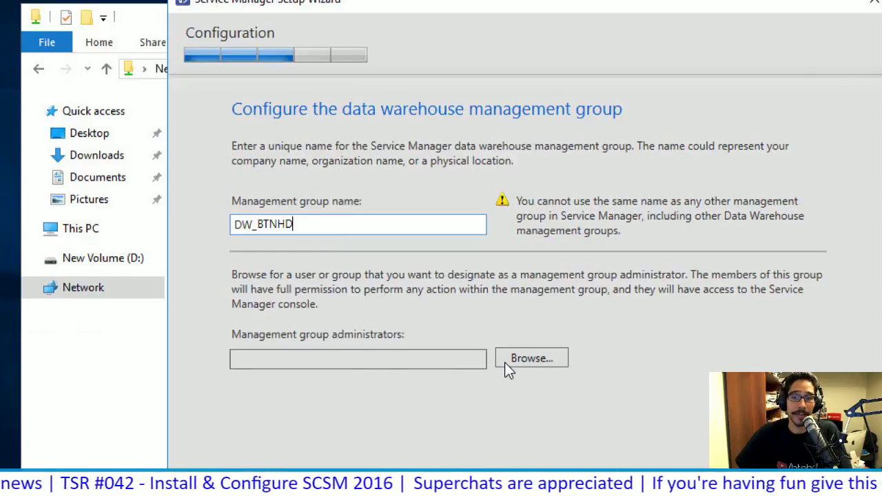
{"action": "key", "text": "Tab"}
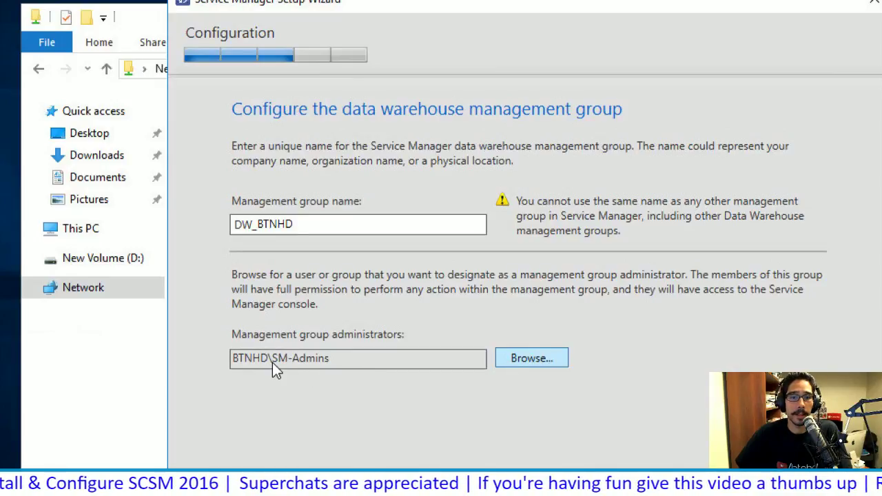
{"action": "key", "text": "alt+n"}
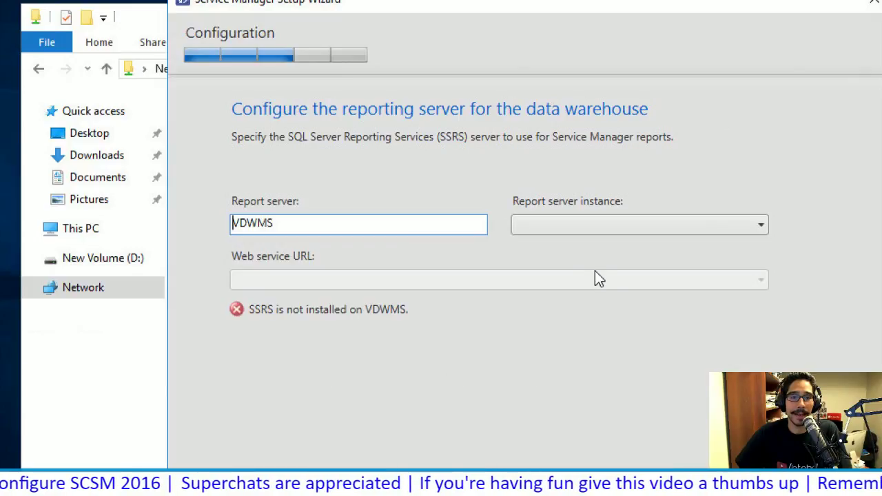
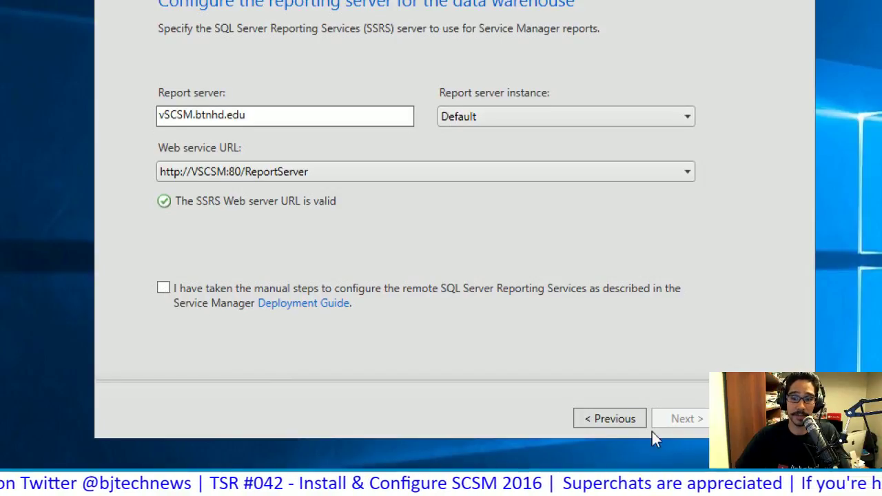
- Acknowledge the manual configuration of remote SQL Server Reporting Services and accept the BTNHD domain account for the Service Manager services and reporting
{"action": "left_click", "coordinate": [207, 283]}
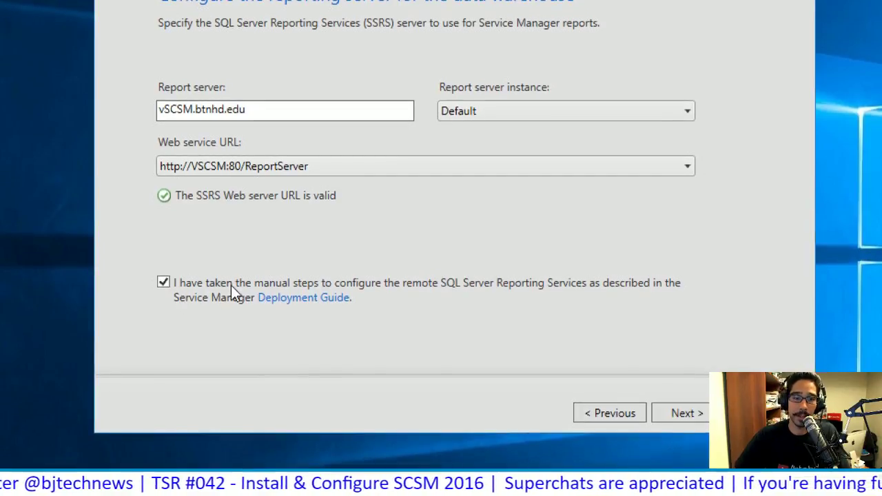
{"action": "left_click", "coordinate": [684, 412]}
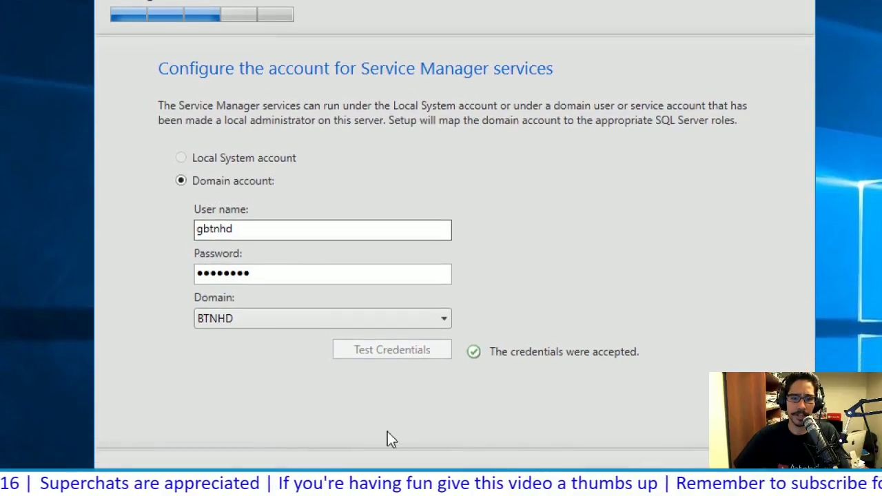
{"action": "left_click", "coordinate": [683, 416]}
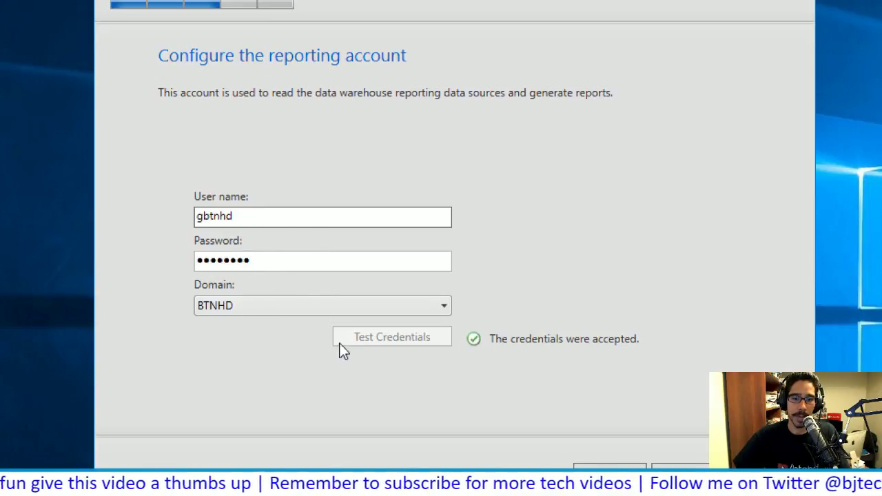
{"action": "left_click", "coordinate": [683, 428]}
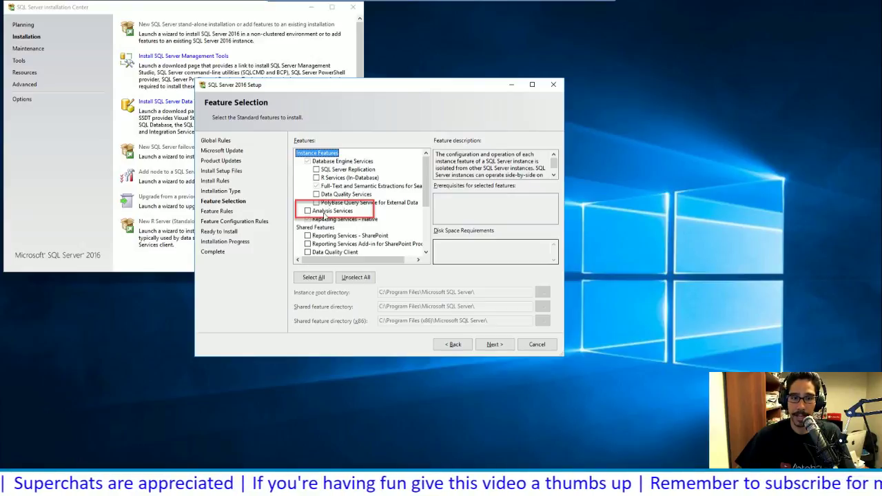
- In SQL Server 2016 Setup, add the Analysis Services feature in Multidimensional and Data Mining Mode with default service accounts and start the installation
{"action": "left_click", "coordinate": [324, 213]}
{"action": "key", "text": "Return"}
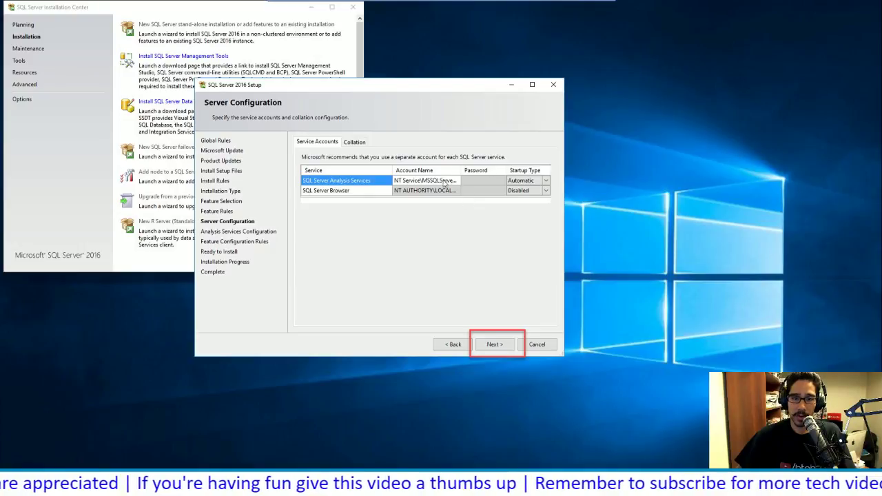
{"action": "key", "text": "Return"}
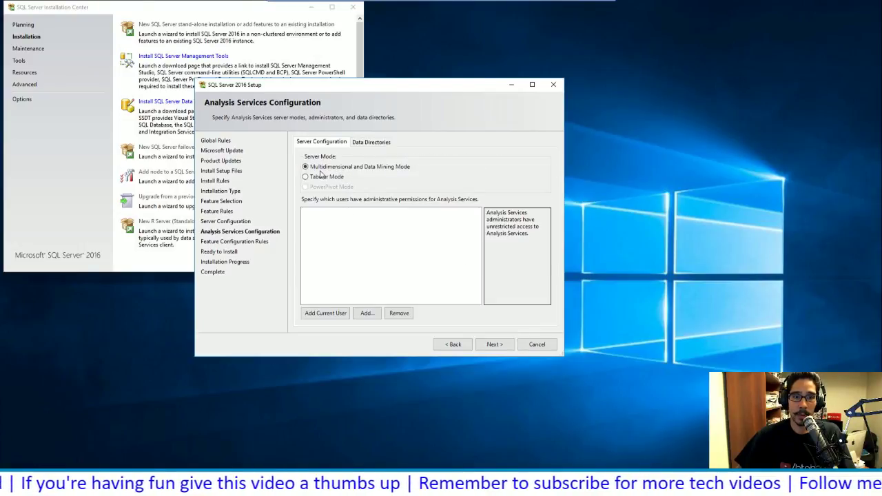
{"action": "key", "text": "Return"}
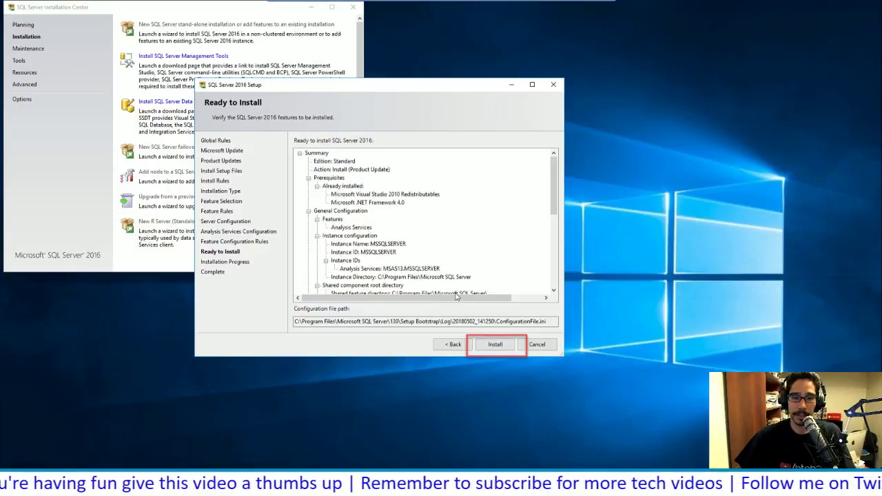
{"action": "left_click", "coordinate": [516, 344]}
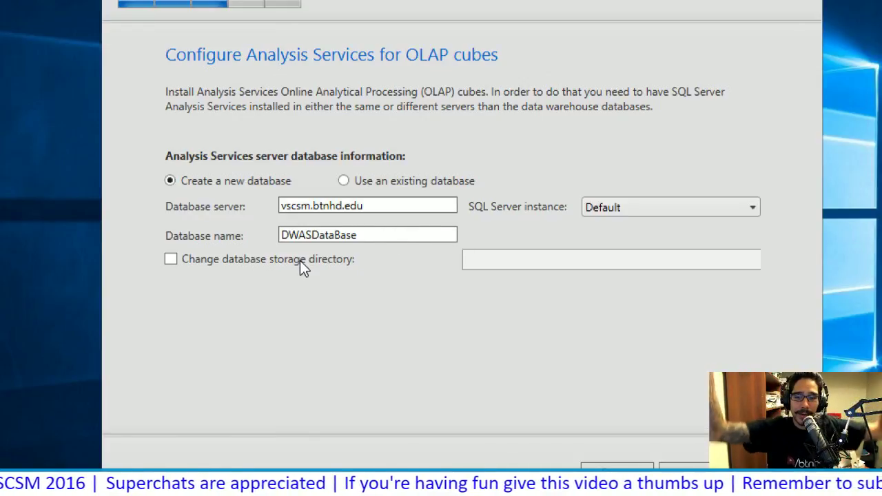
- Set up the new OLAP database DWASDataBase on vscsm.btnhd.edu with the BTNHD domain account, and proceed to the installation summary without Microsoft Update
{"action": "key", "text": "Return"}
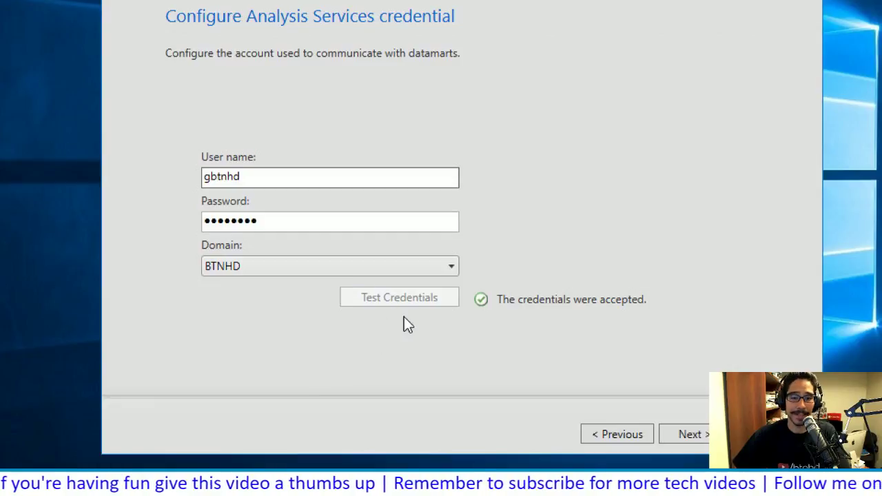
{"action": "left_click", "coordinate": [683, 434]}
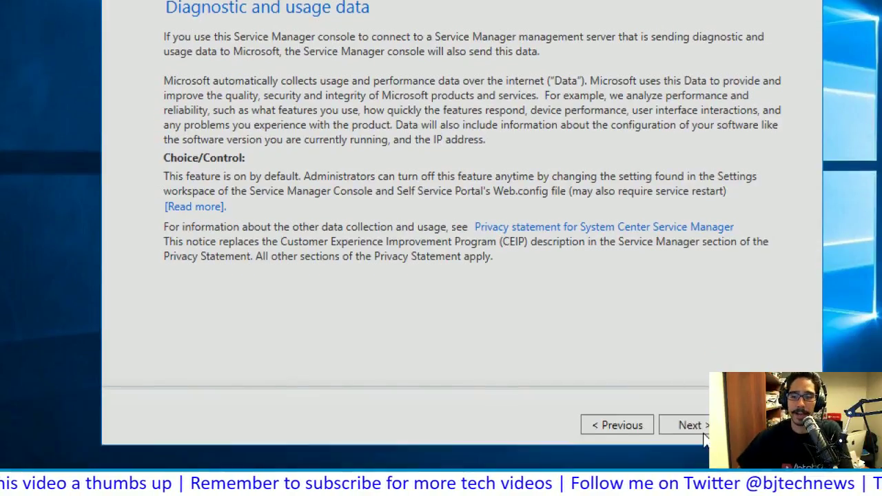
{"action": "left_click", "coordinate": [704, 434]}
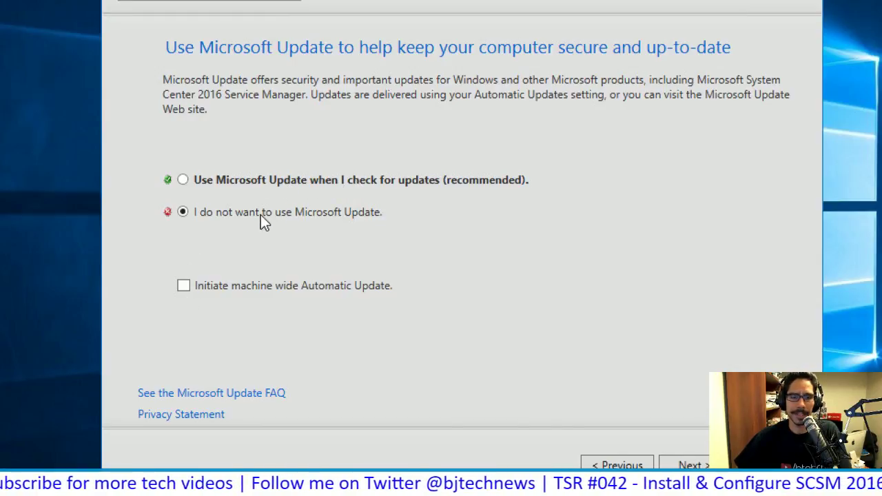
{"action": "left_click", "coordinate": [702, 393]}
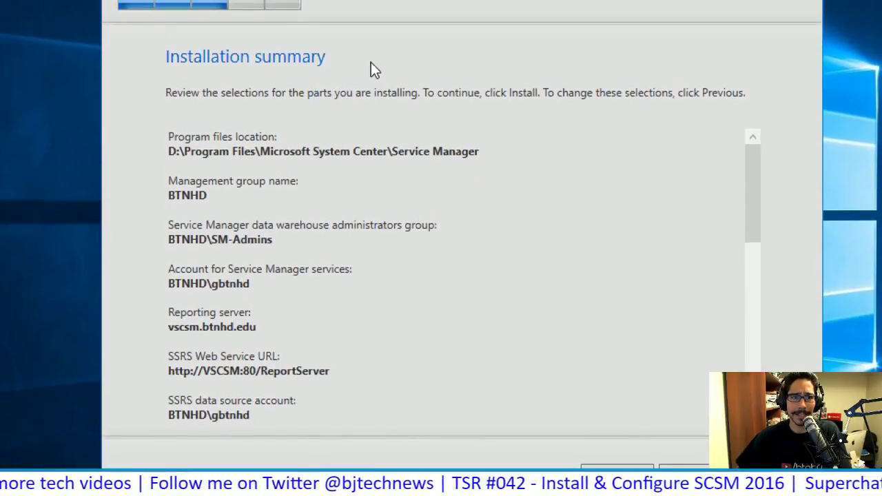
- Install the Service Manager data warehouse management server with the settings listed in the installation summary
{"action": "left_click", "coordinate": [693, 436]}
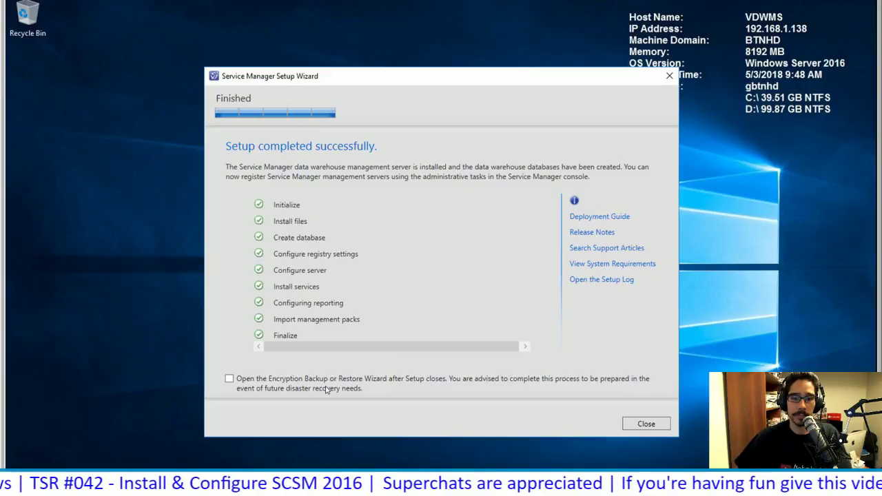
{"action": "key", "text": "alt+Tab"}
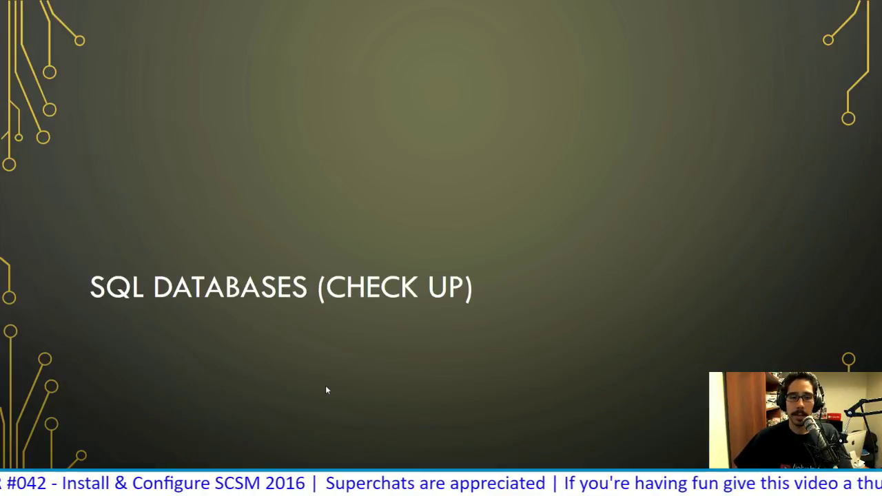
{"action": "left_click", "coordinate": [198, 320]}
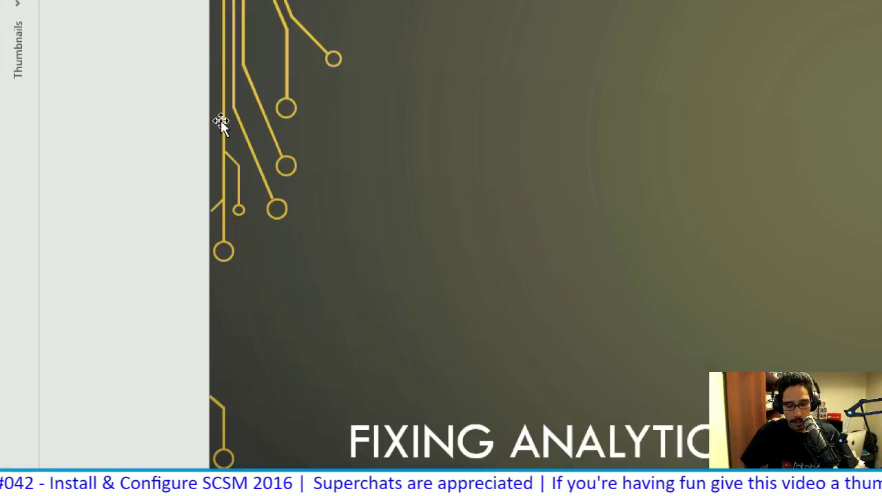
{"action": "key", "text": "Page_Down"}
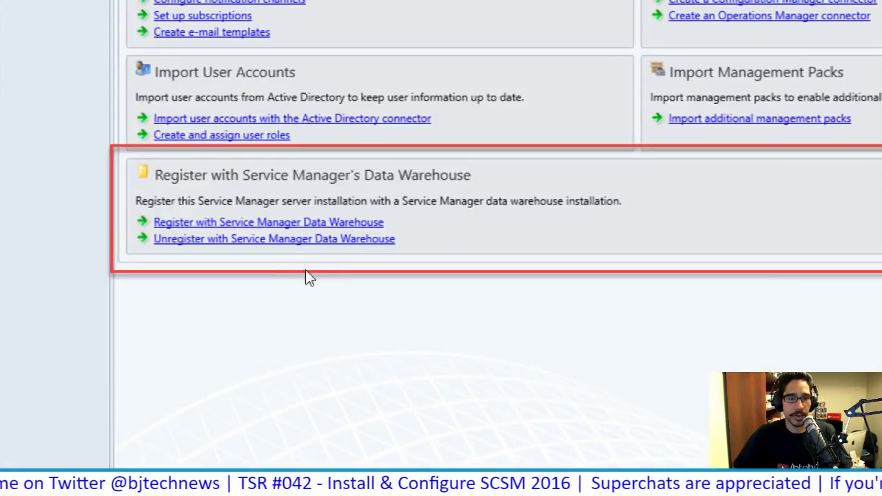
- Start registering with the Service Manager data warehouse, specify vDWMS.btnhd.edu as its management server and test the connection
{"action": "left_click", "coordinate": [276, 247]}
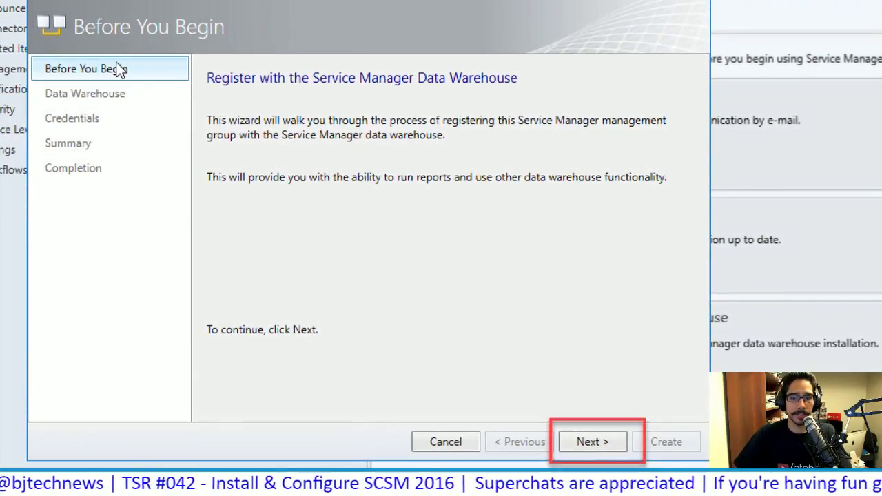
{"action": "key", "text": "Return"}
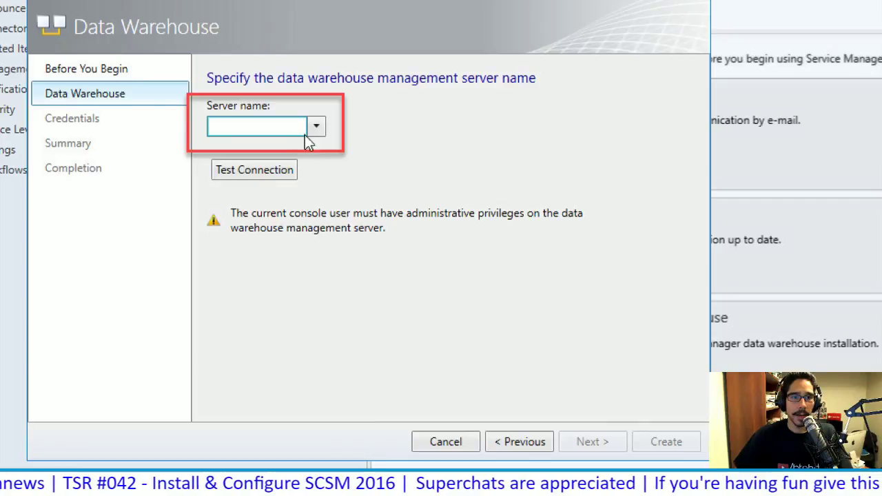
{"action": "key", "text": "ctrl+v"}
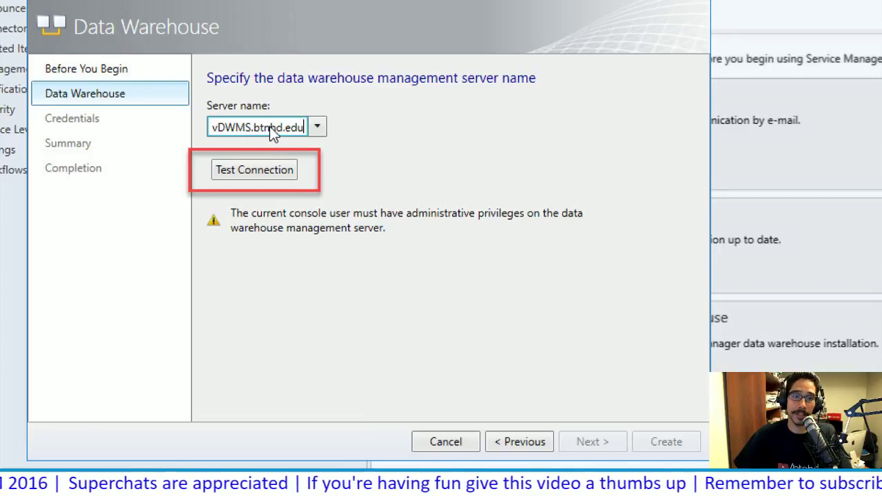
{"action": "left_click", "coordinate": [262, 174]}
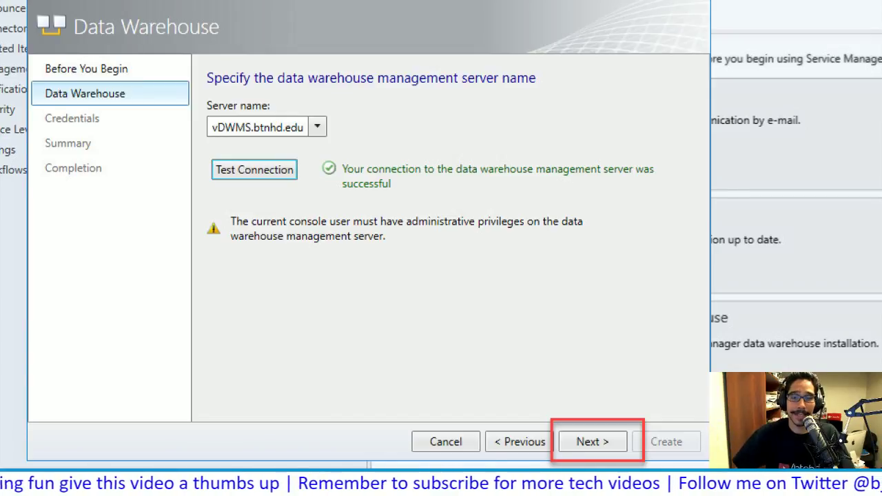
{"action": "left_click", "coordinate": [593, 442]}
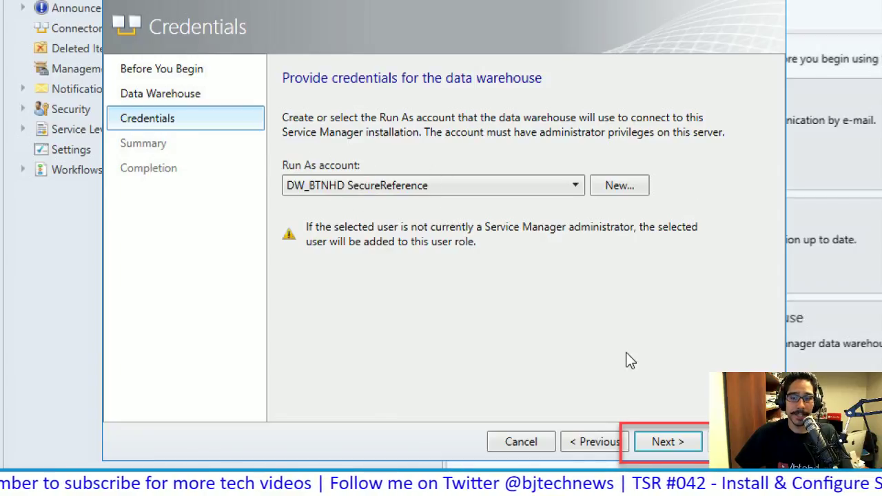
- Use the DW_BTNHD SecureReference Run As account, enter its account password, create the data warehouse registration and close the wizard
{"action": "left_click", "coordinate": [656, 434]}
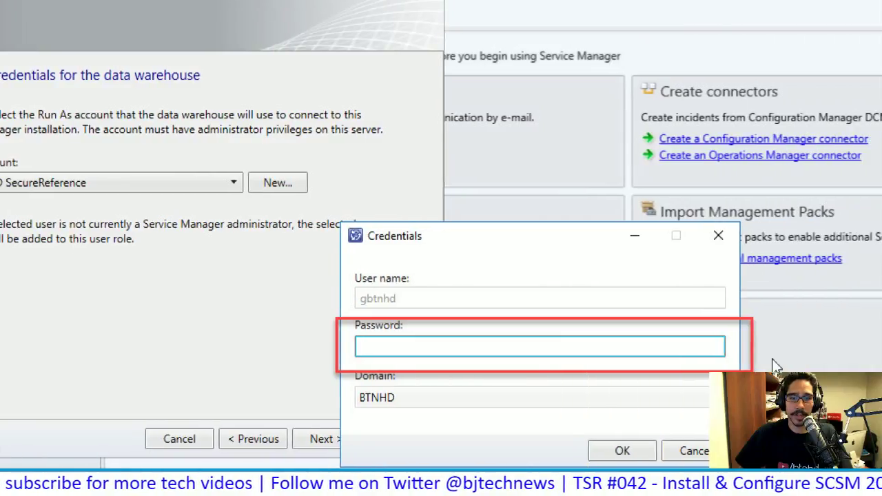
{"action": "type", "text": "********"}
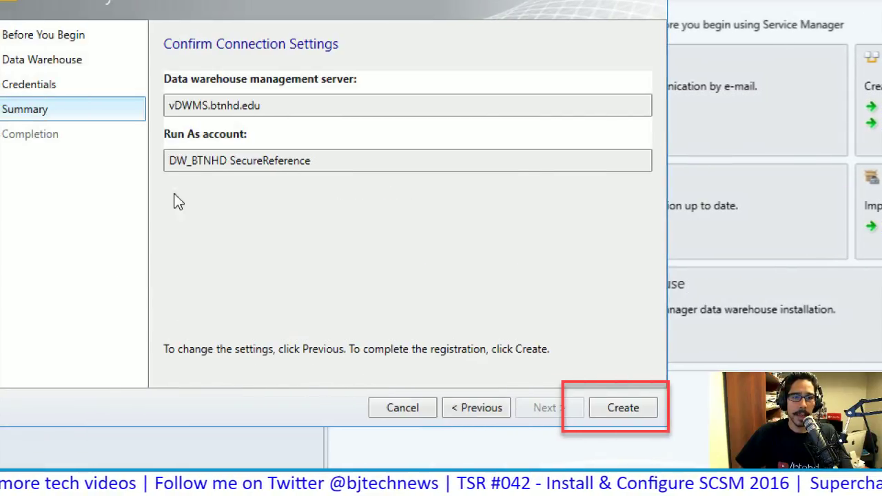
{"action": "left_click", "coordinate": [627, 408]}
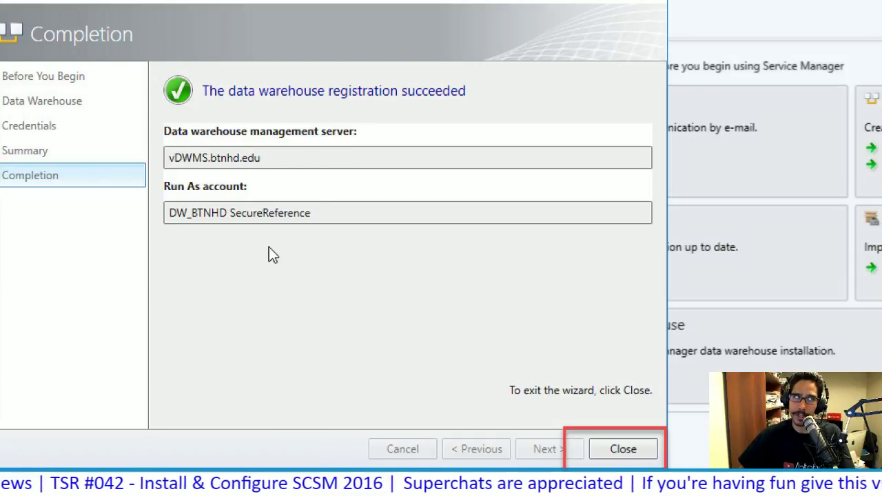
{"action": "left_click", "coordinate": [623, 449]}
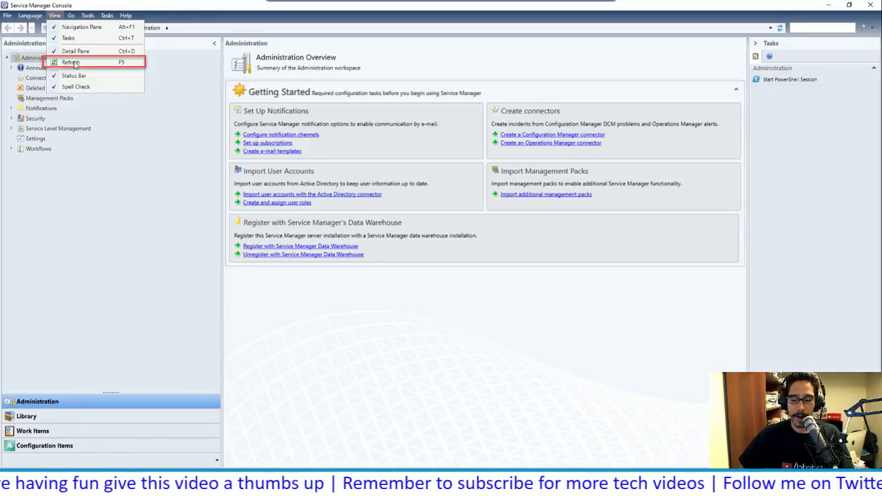
- Refresh the Service Manager Console, acknowledge the report deployment notice and open the Data Warehouse workspace
{"action": "left_click", "coordinate": [72, 63]}
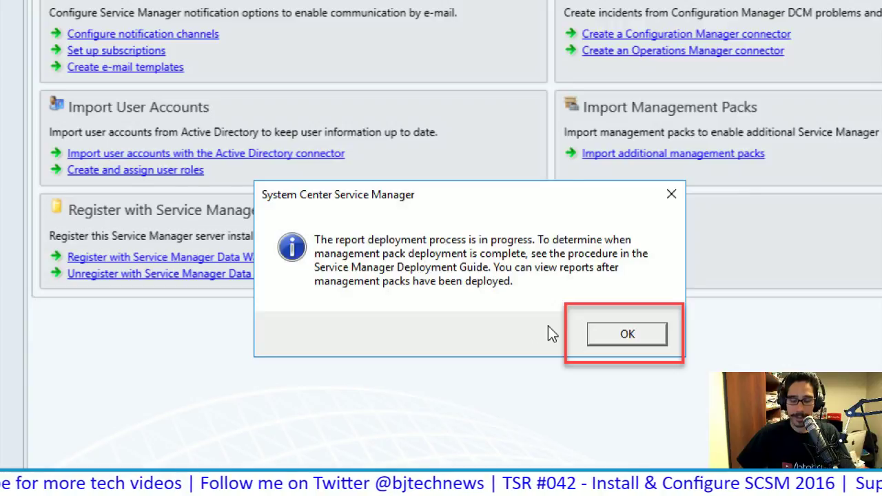
{"action": "key", "text": "Return"}
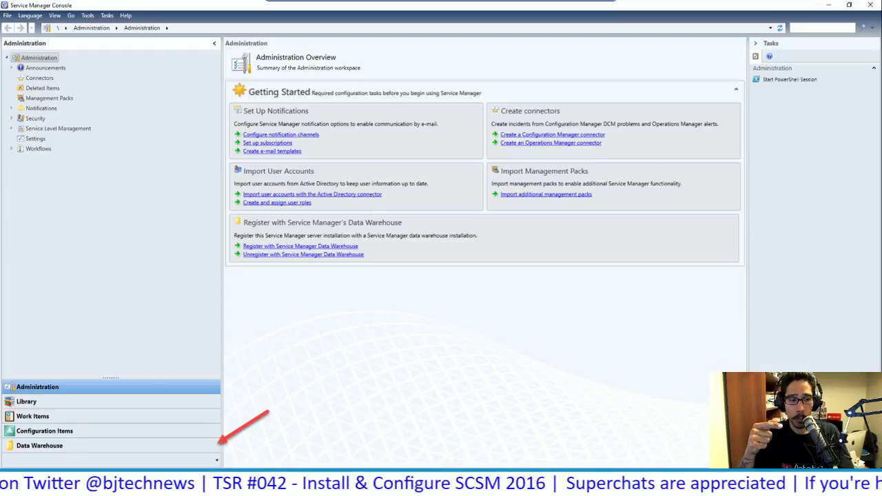
{"action": "left_click", "coordinate": [39, 445]}
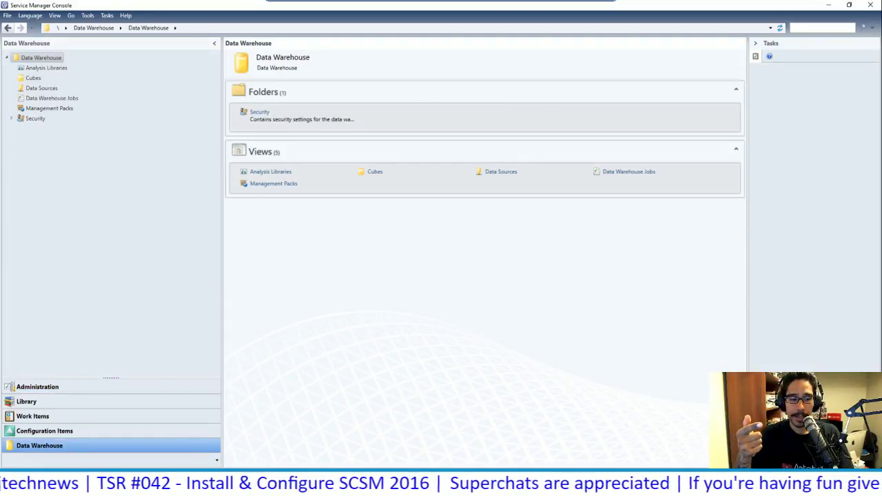
- Switch from the PowerPoint guide to the bj-vCenter session showing the vSCSM remote console, in full screen
{"action": "key", "text": "alt+Tab"}
{"action": "key", "text": "Escape"}
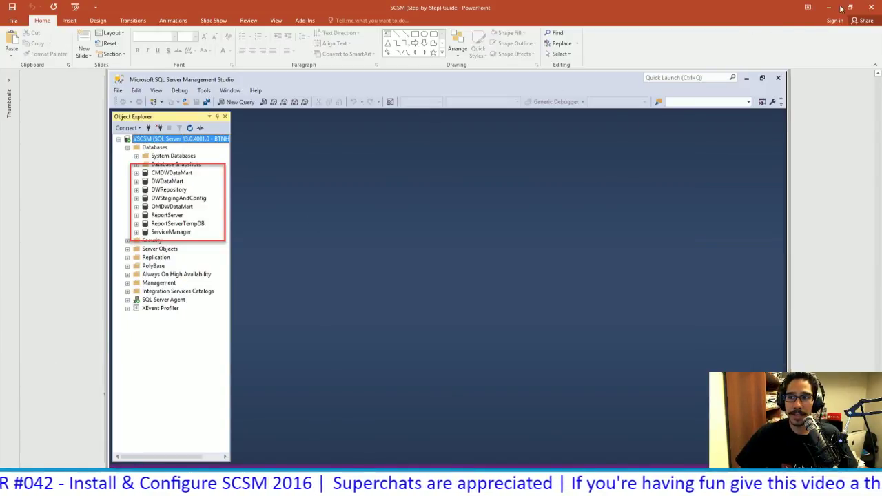
{"action": "key", "text": "alt+Tab"}
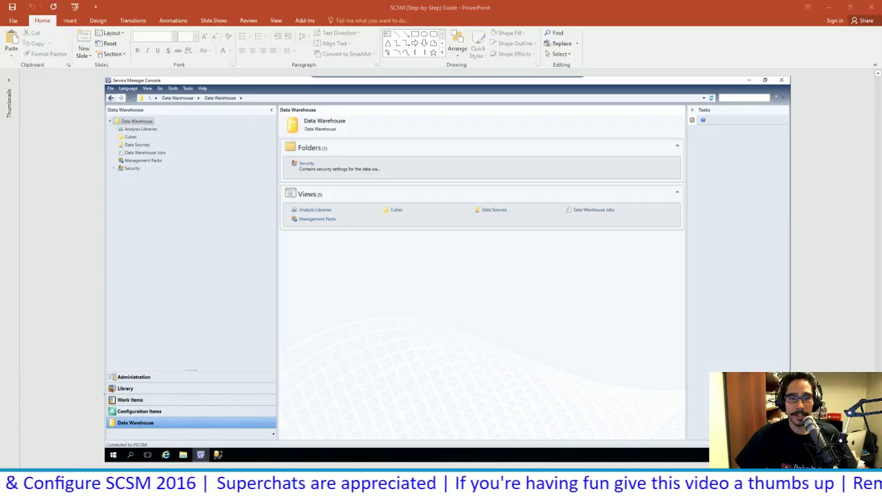
{"action": "key", "text": "alt+Tab"}
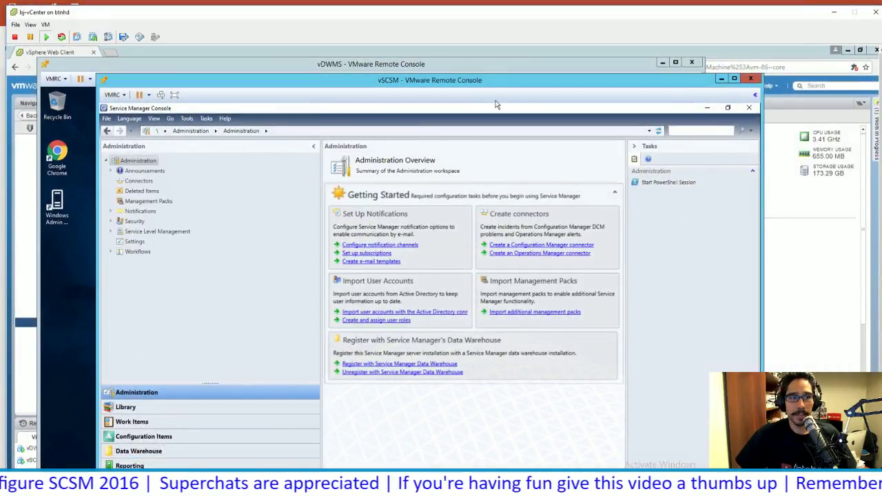
{"action": "key", "text": "ctrl+alt+Return"}
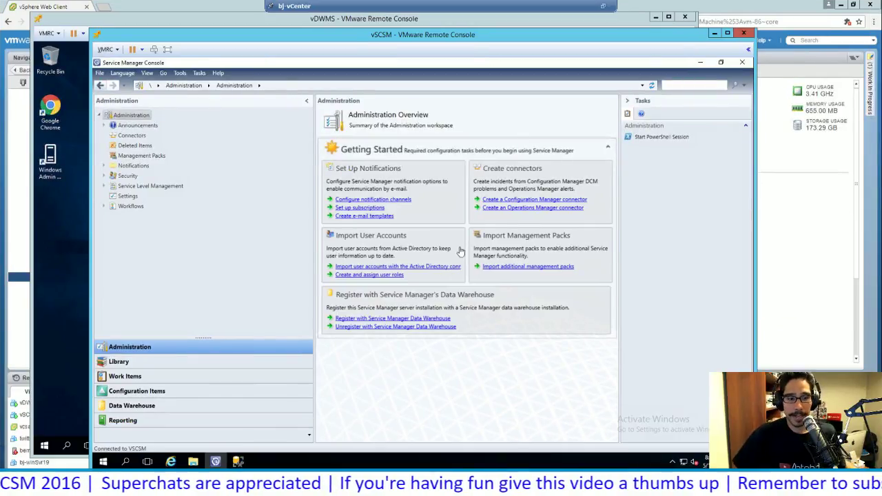
- Examine the Activity Management reports in the Reporting workspace and the desktop of the vDWMS server
{"action": "left_click", "coordinate": [152, 422]}
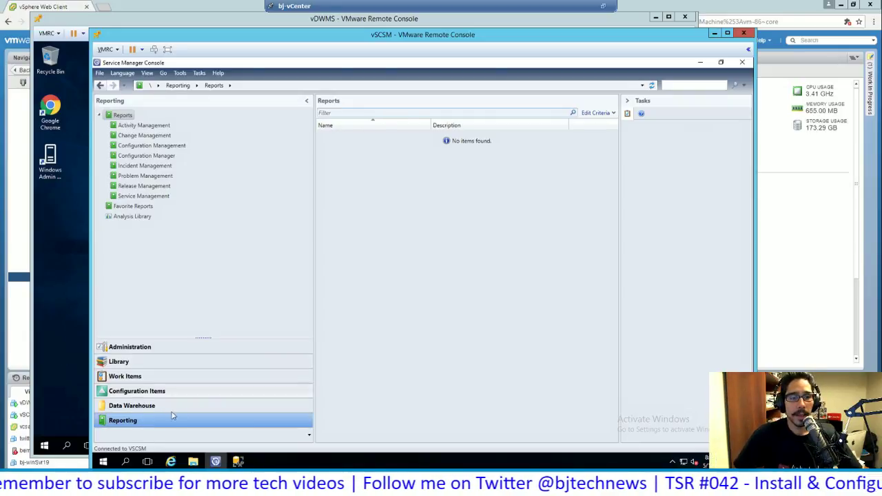
{"action": "left_click", "coordinate": [144, 126]}
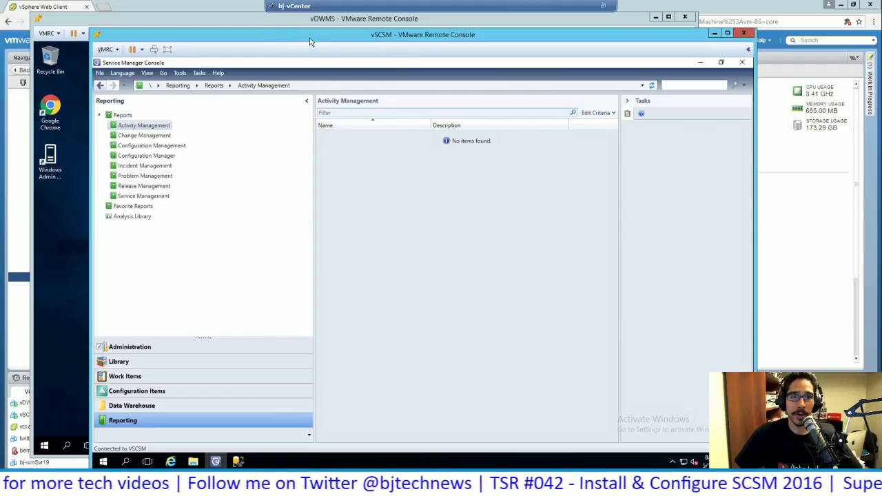
{"action": "left_click", "coordinate": [249, 20]}
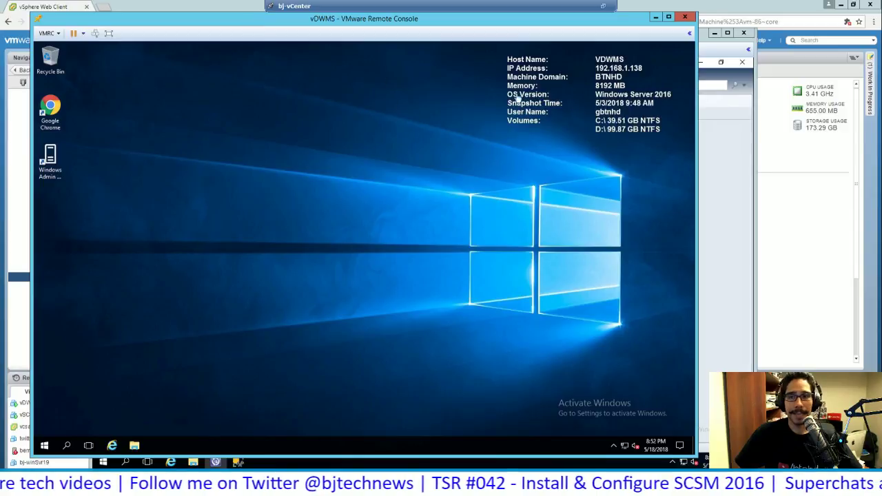
{"action": "left_click", "coordinate": [720, 153]}
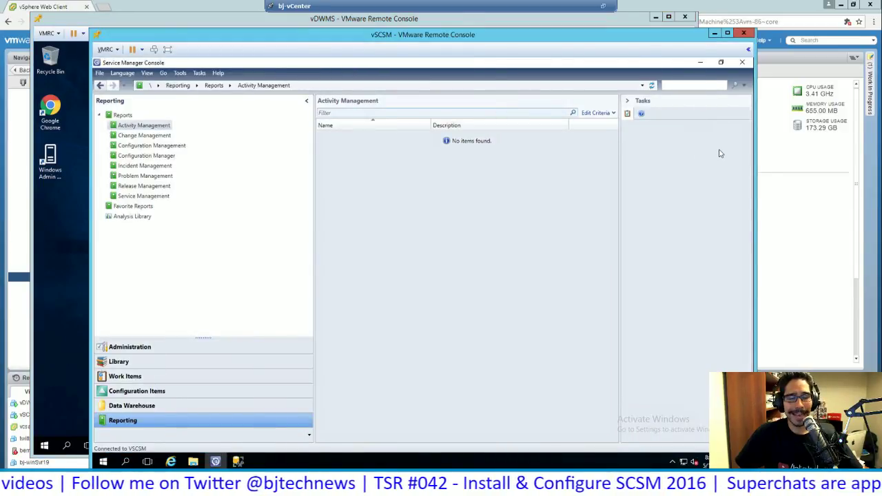